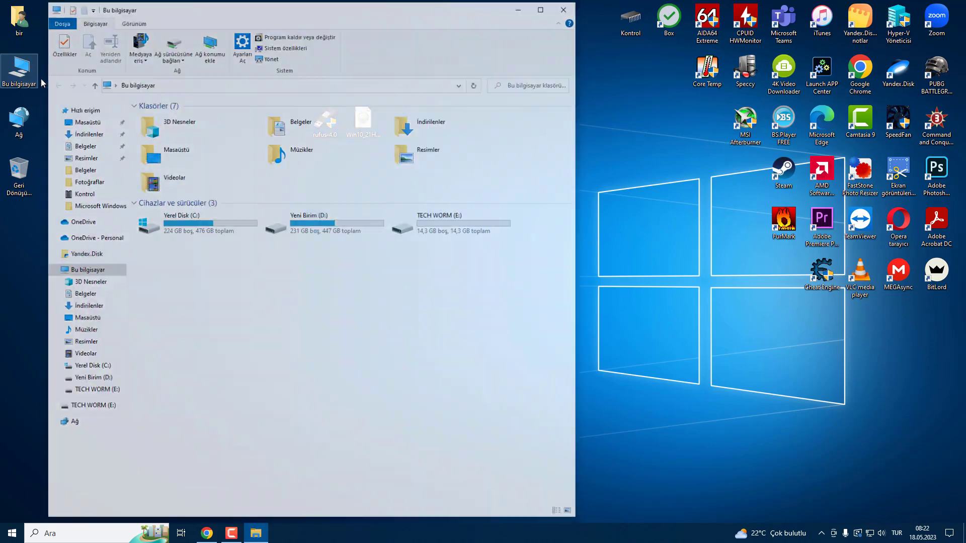
Check the contents of the TECH WORM (E:) drive in This PC, then close the window
{"action": "left_click", "coordinate": [439, 230]}
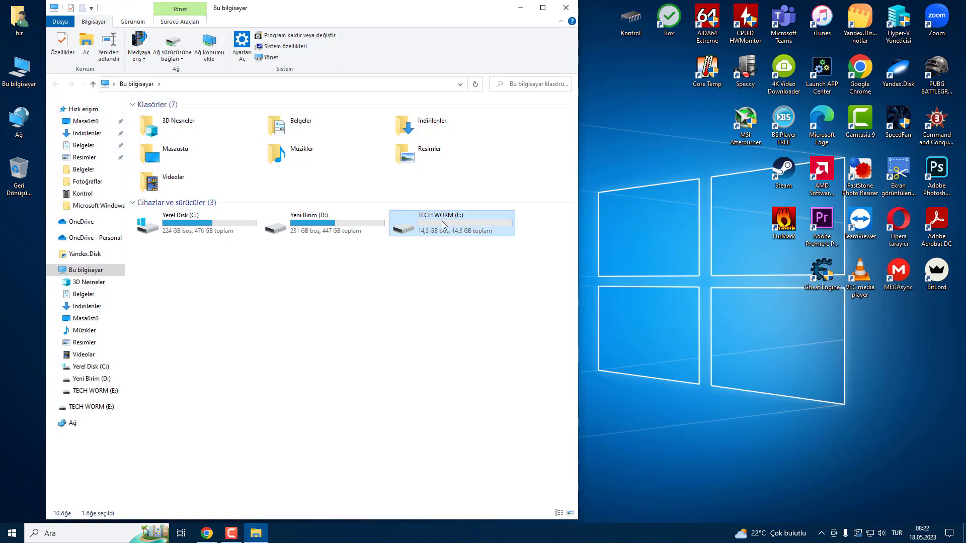
{"action": "mouse_move", "coordinate": [443, 225]}
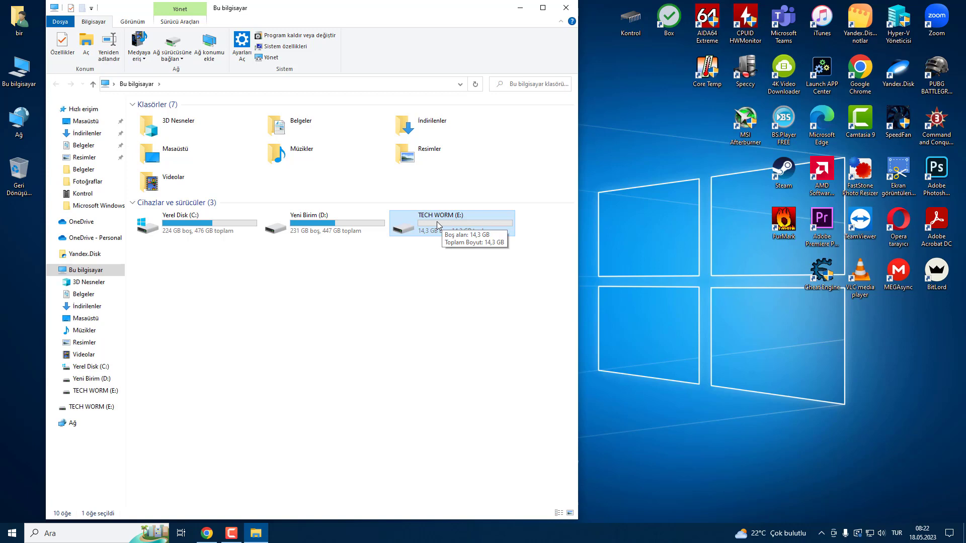
{"action": "double_click", "coordinate": [437, 225]}
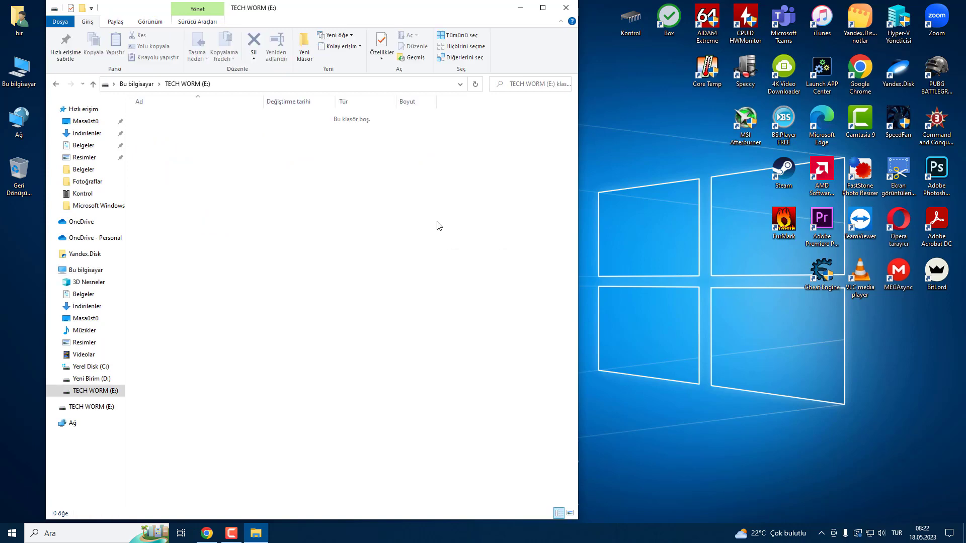
{"action": "left_click", "coordinate": [56, 85]}
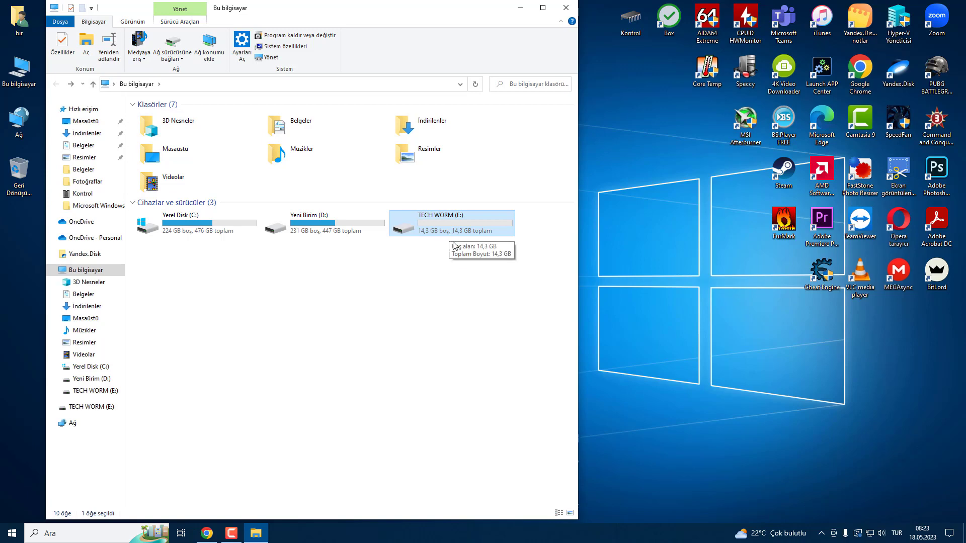
{"action": "left_click", "coordinate": [566, 7]}
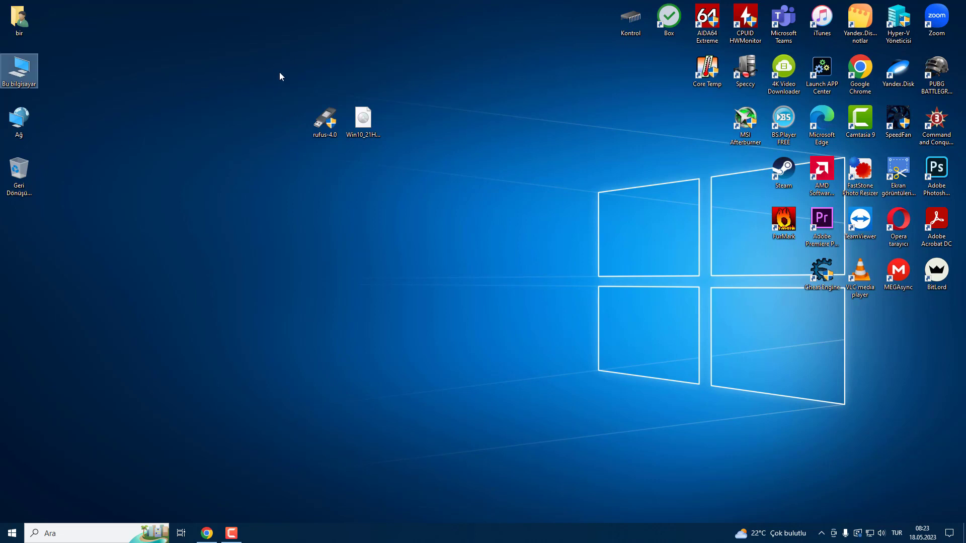
{"action": "left_click_drag", "start_coordinate": [280, 71], "coordinate": [345, 165]}
{"action": "left_click_drag", "start_coordinate": [270, 73], "coordinate": [343, 173]}
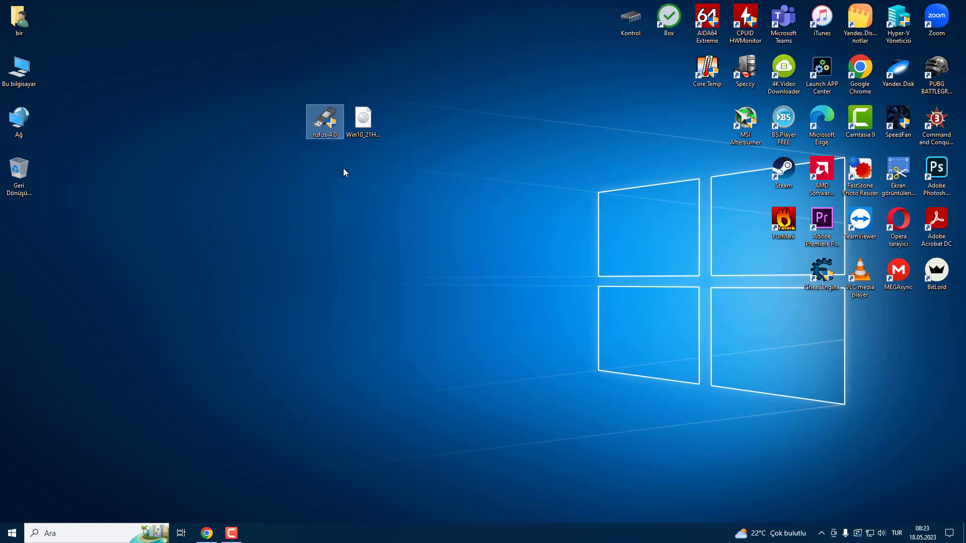
{"action": "left_click", "coordinate": [312, 173]}
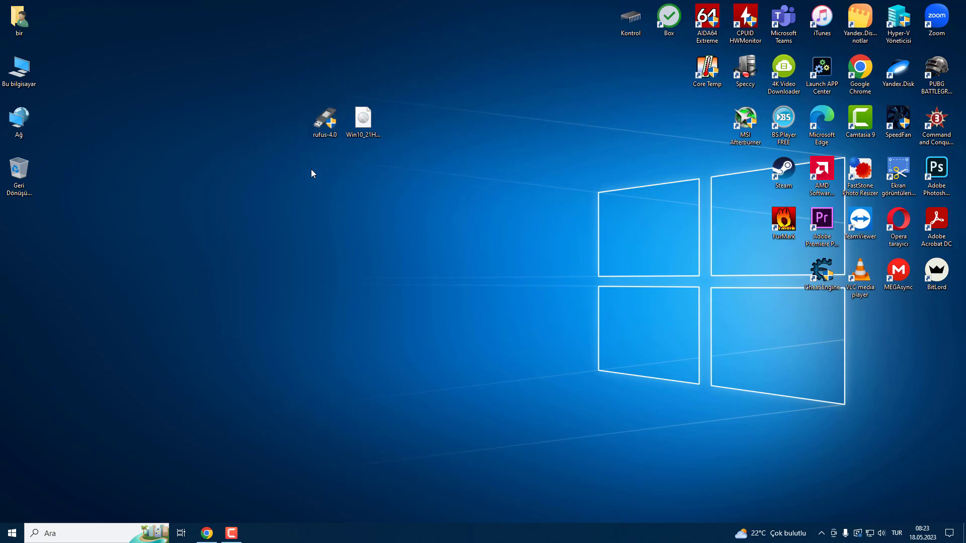
{"action": "left_click_drag", "start_coordinate": [284, 91], "coordinate": [344, 171]}
Switch to Chrome and download the standard Windows x64 version, rufus-4.0.exe, from the Rufus site
{"action": "left_click", "coordinate": [207, 533]}
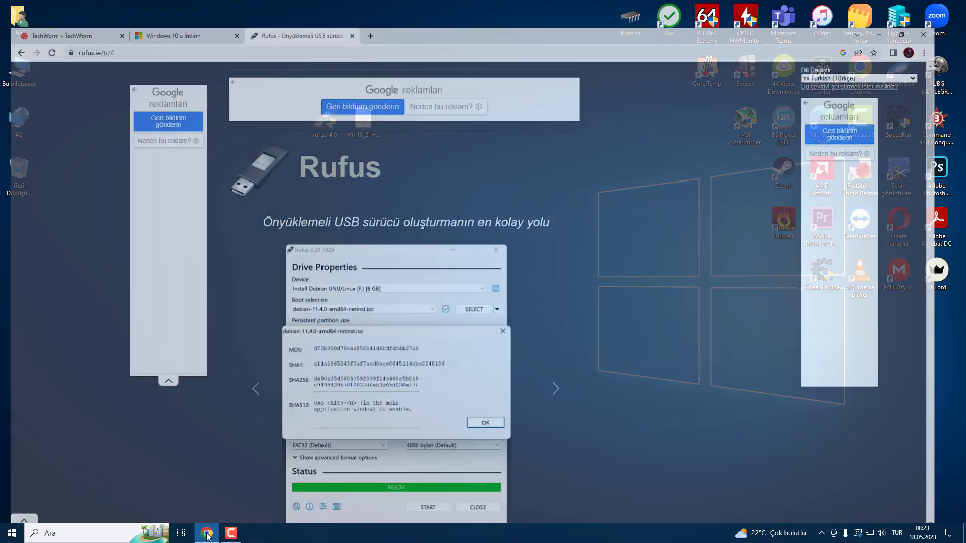
{"action": "scroll", "coordinate": [603, 272], "scroll_direction": "down", "scroll_amount": 9}
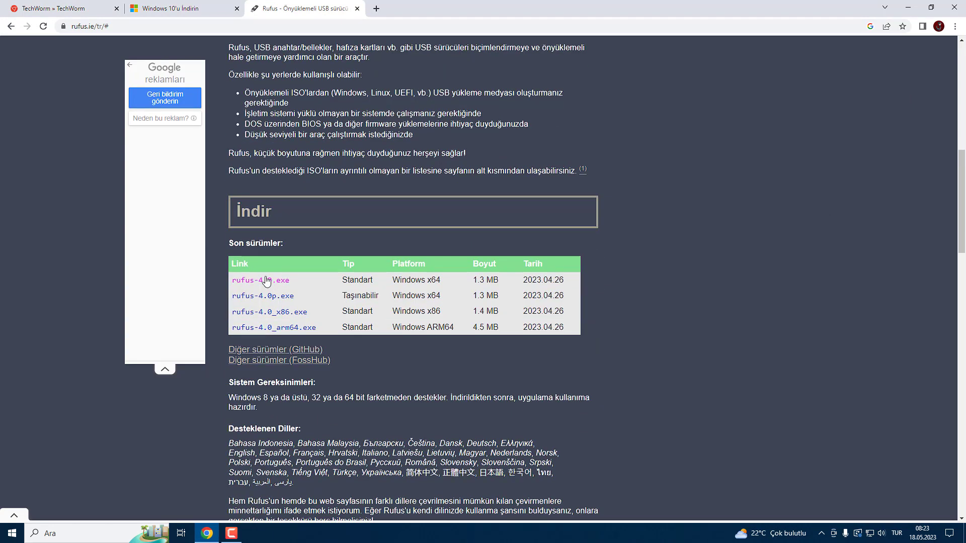
{"action": "left_click", "coordinate": [274, 284]}
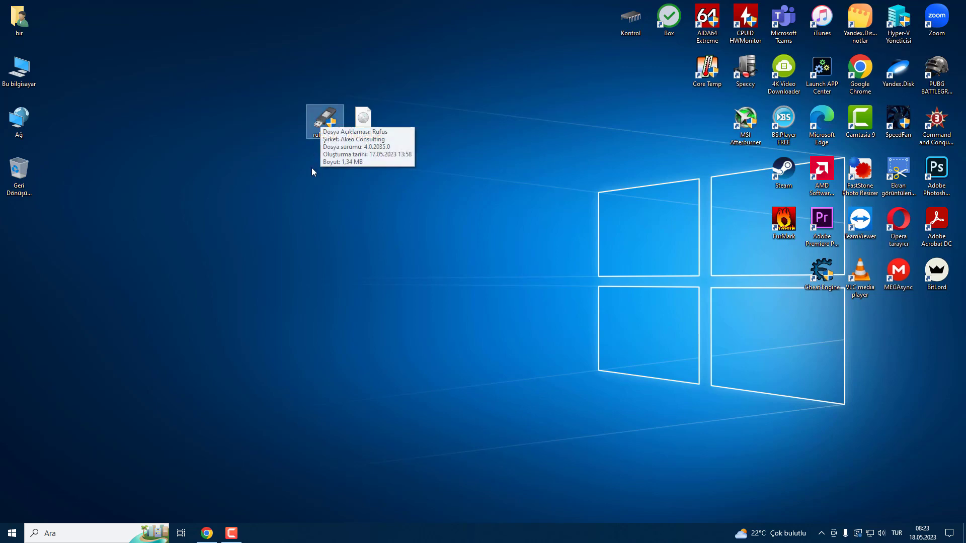
Download the Windows 10 media creation tool from Microsoft's Windows 10 download page in Chrome
{"action": "left_click", "coordinate": [364, 127]}
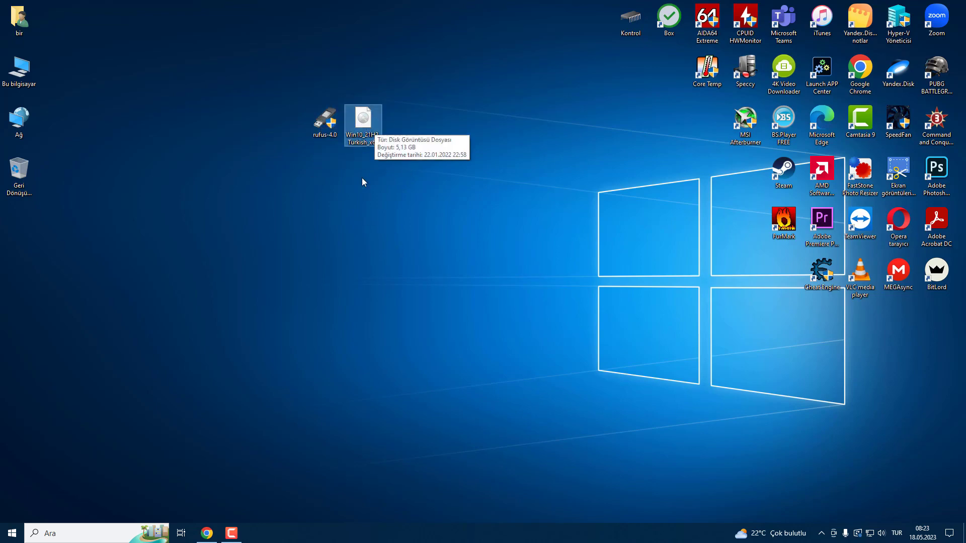
{"action": "left_click", "coordinate": [207, 533]}
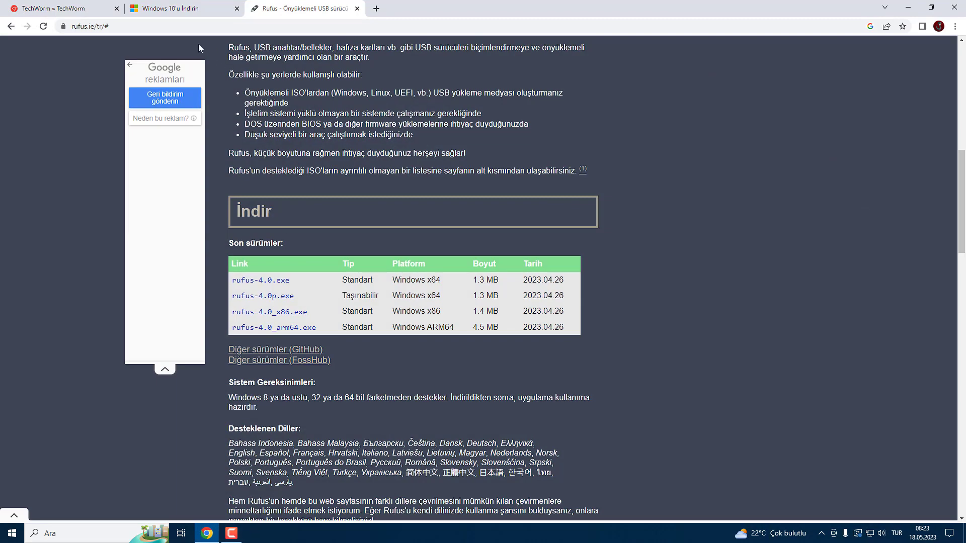
{"action": "left_click", "coordinate": [177, 9]}
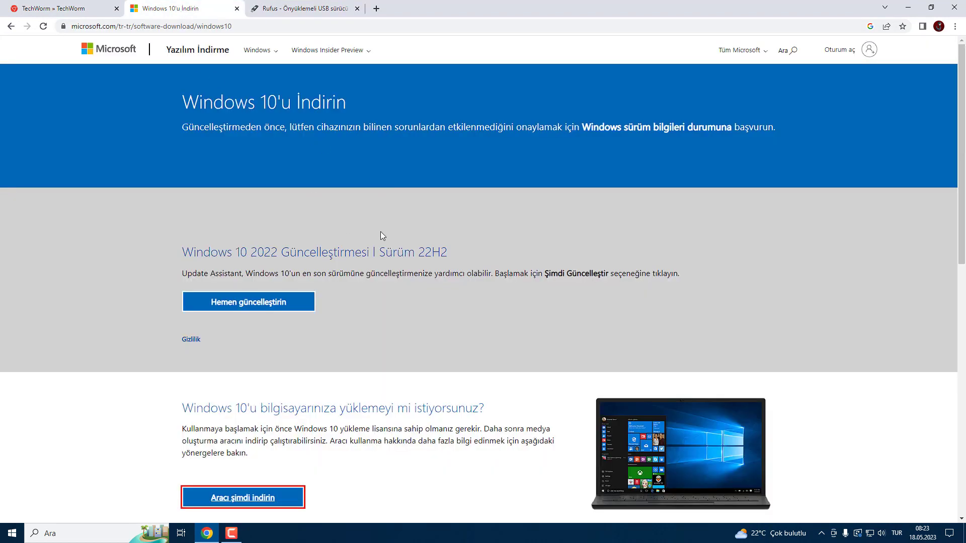
{"action": "scroll", "coordinate": [379, 235], "scroll_direction": "down", "scroll_amount": 6}
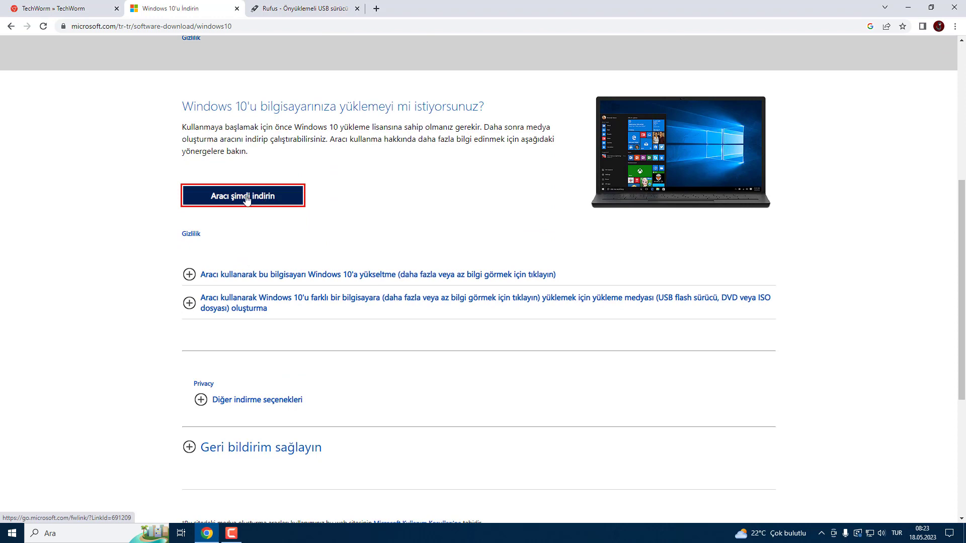
{"action": "left_click", "coordinate": [254, 200]}
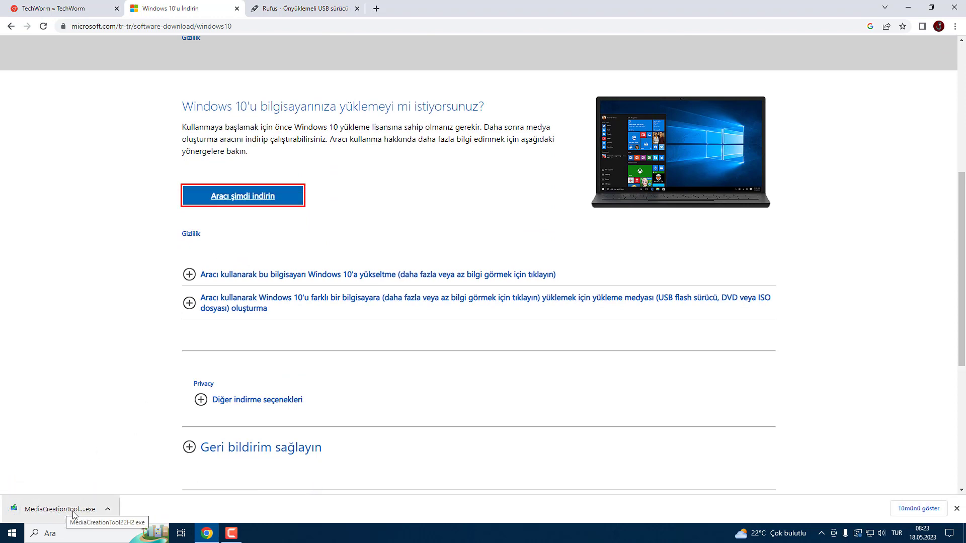
Run the downloaded MediaCreationTool22H2.exe and set it to create installation media for another computer, using the recommended language, edition and architecture
{"action": "left_click", "coordinate": [76, 513]}
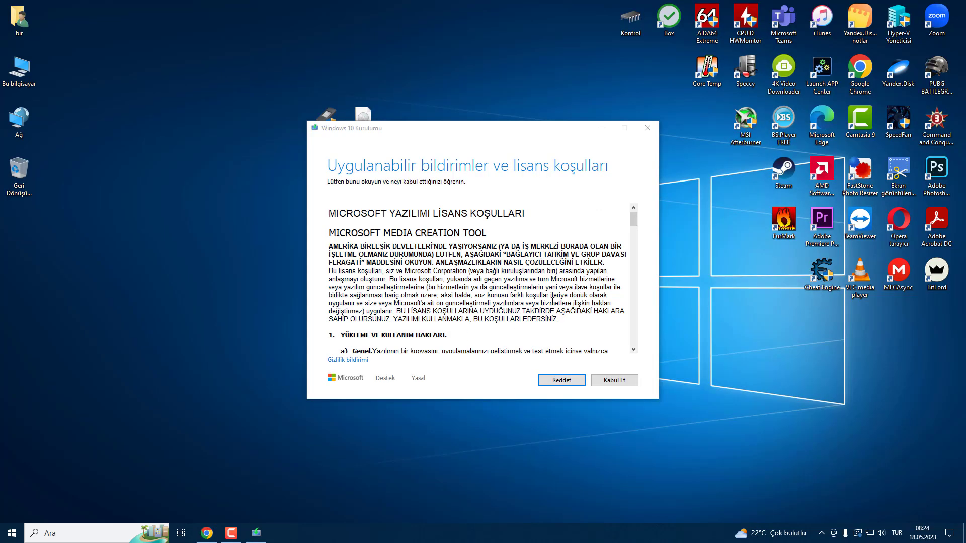
{"action": "left_click", "coordinate": [614, 380]}
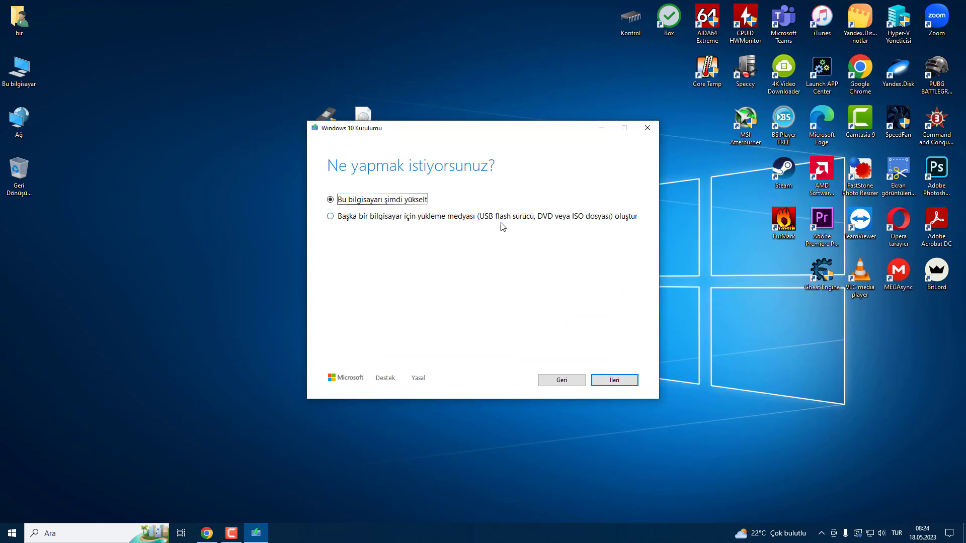
{"action": "left_click", "coordinate": [331, 218]}
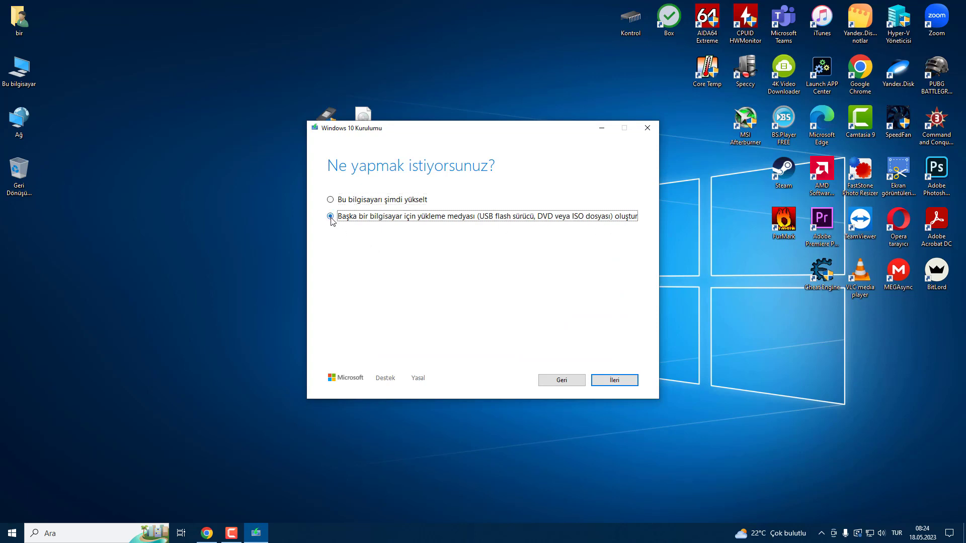
{"action": "left_click", "coordinate": [612, 380]}
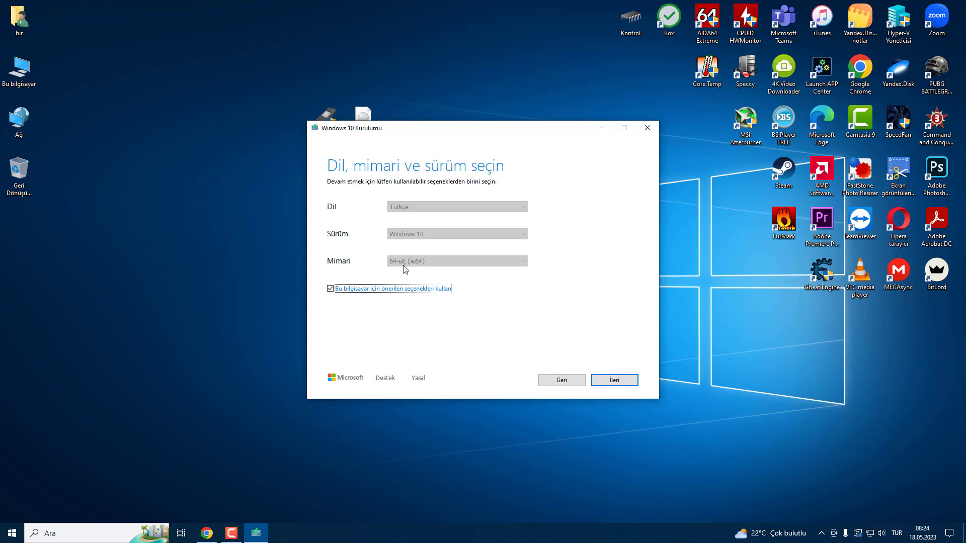
{"action": "left_click", "coordinate": [612, 380]}
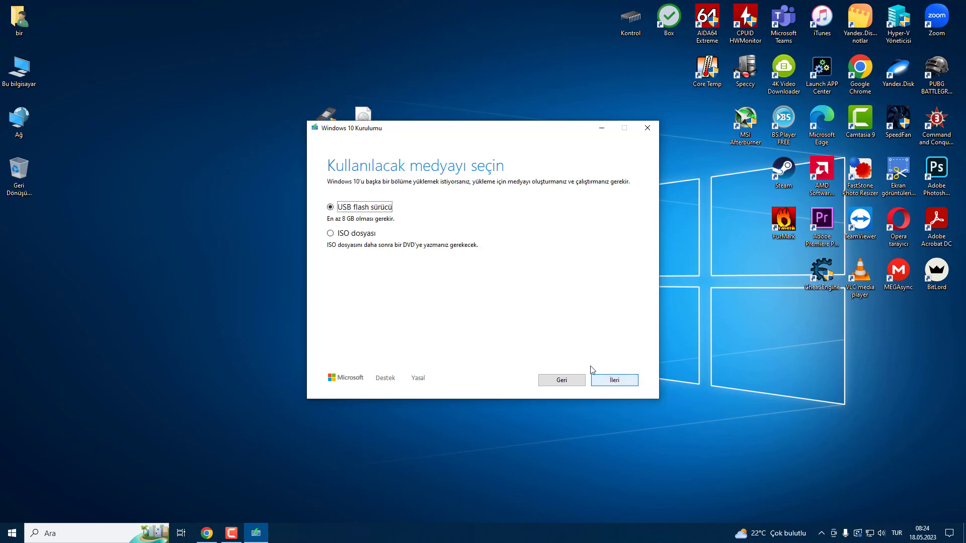
Choose ISO file as the media with the desktop as save location, then cancel the save and exit Windows 10 setup
{"action": "left_click", "coordinate": [346, 234]}
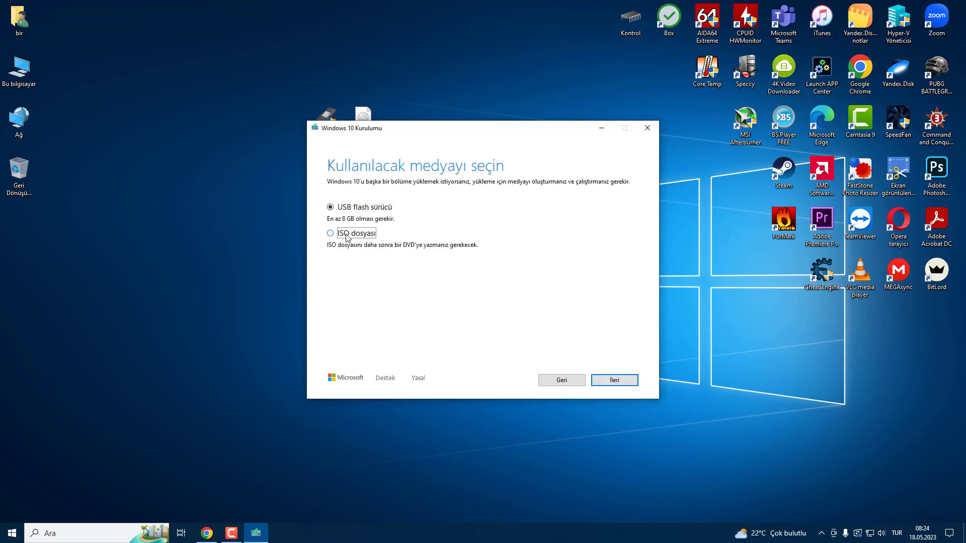
{"action": "left_click", "coordinate": [614, 381]}
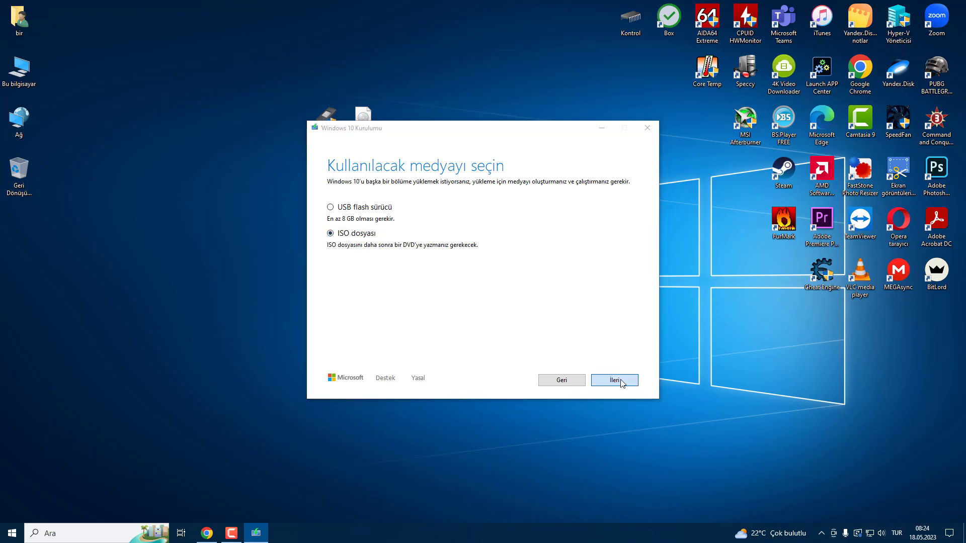
{"action": "scroll", "coordinate": [366, 252], "scroll_direction": "up", "scroll_amount": 3}
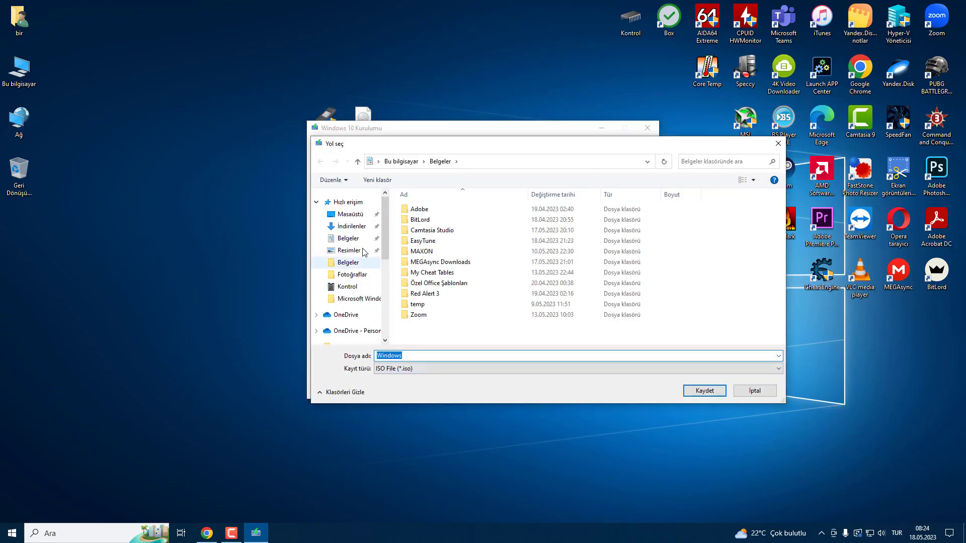
{"action": "left_click", "coordinate": [360, 215]}
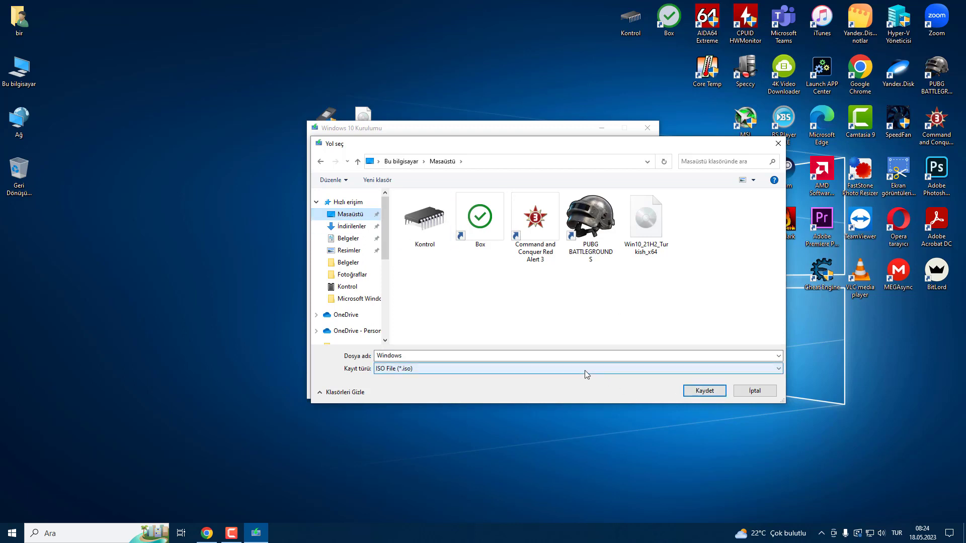
{"action": "left_click", "coordinate": [755, 391]}
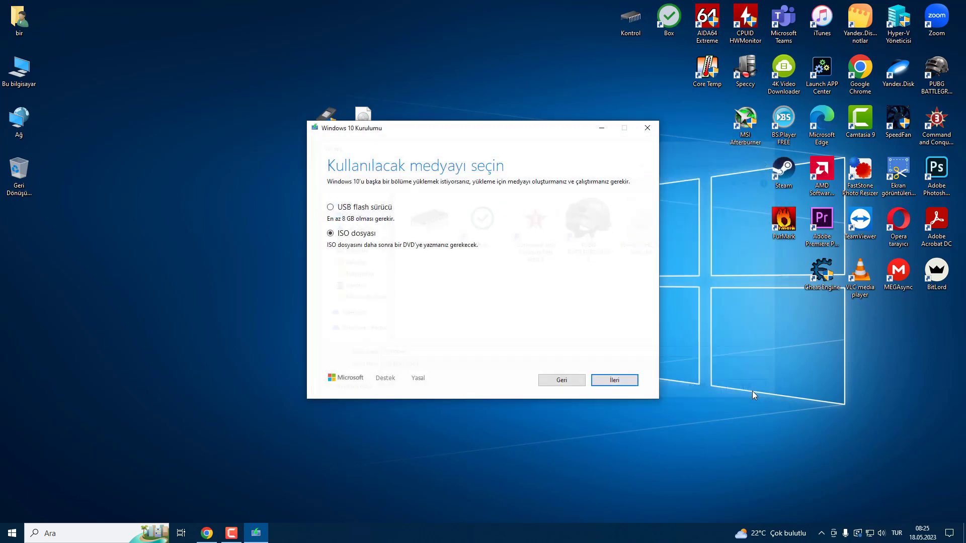
{"action": "left_click", "coordinate": [648, 129]}
{"action": "left_click", "coordinate": [492, 302]}
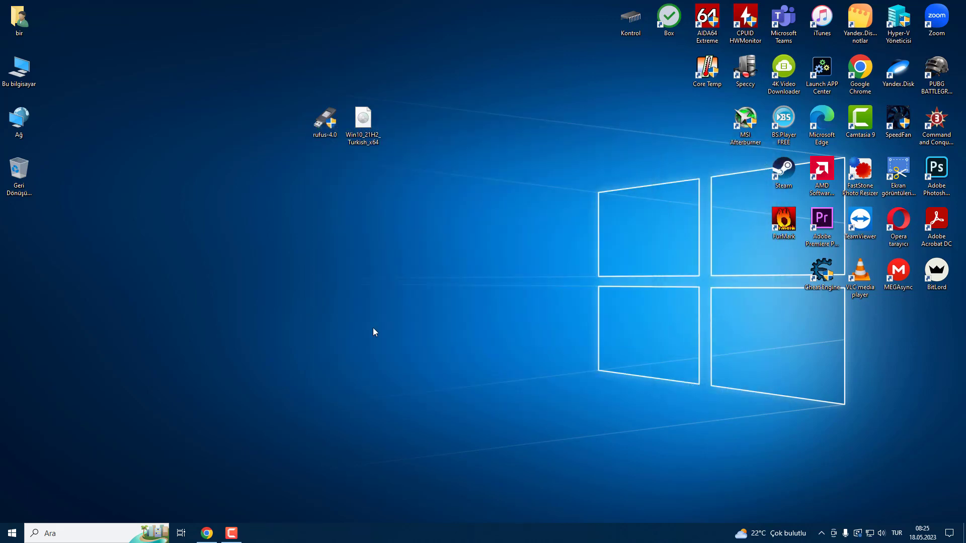
Launch rufus-4.0 from the desktop and check the TECH WORM (E:) drive in This PC
{"action": "left_click", "coordinate": [323, 134]}
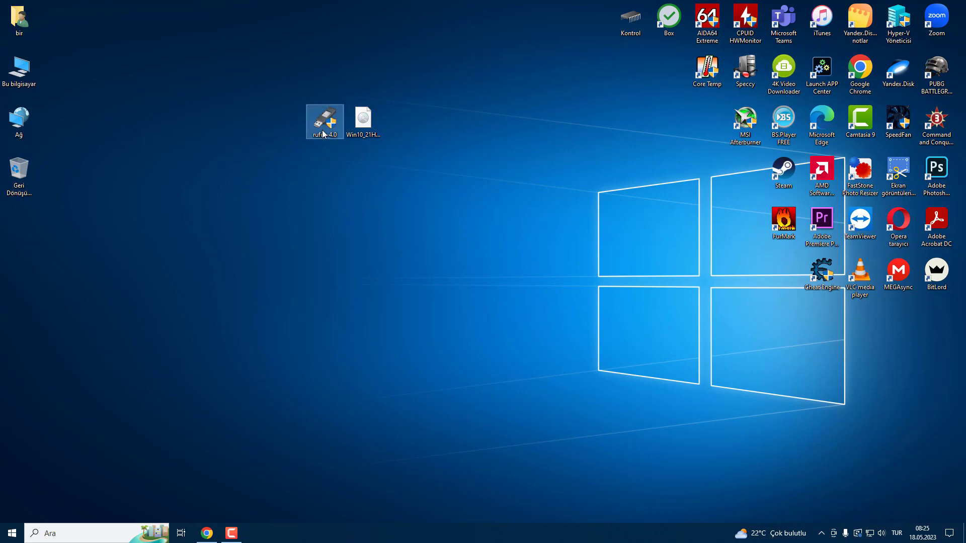
{"action": "left_click", "coordinate": [375, 131]}
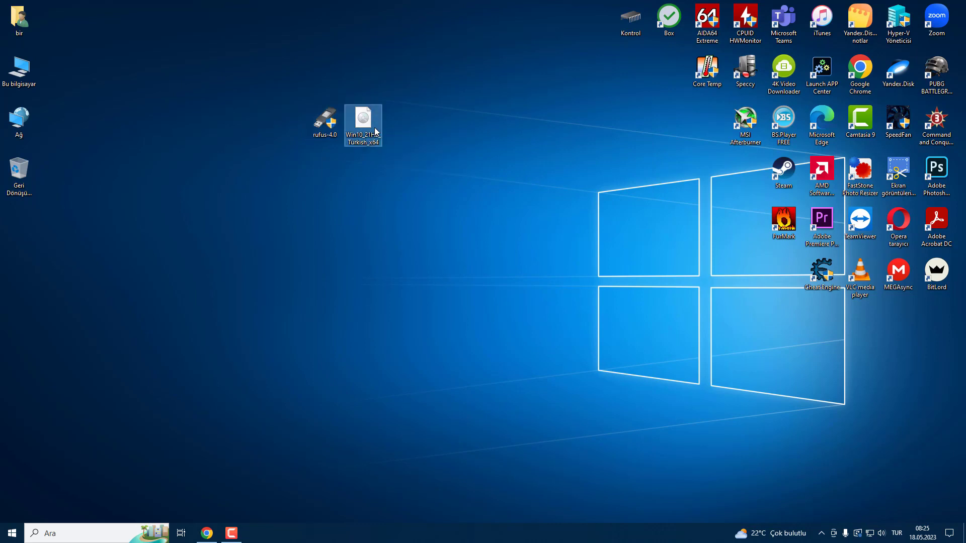
{"action": "left_click", "coordinate": [327, 127]}
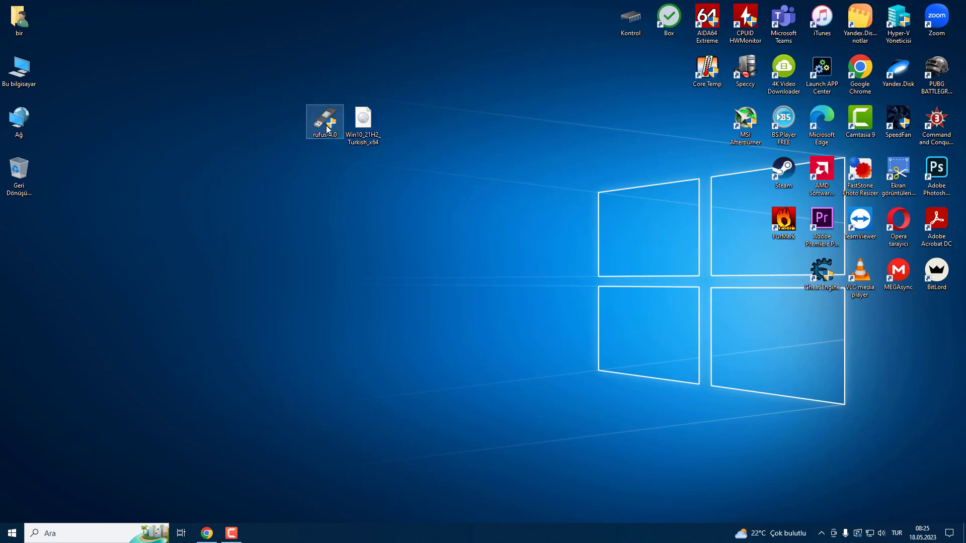
{"action": "double_click", "coordinate": [326, 127]}
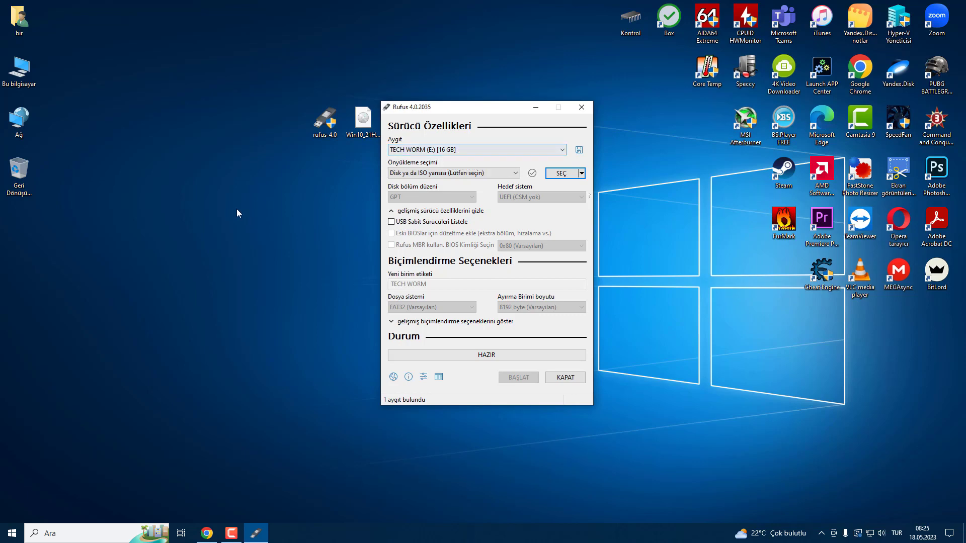
{"action": "double_click", "coordinate": [19, 71]}
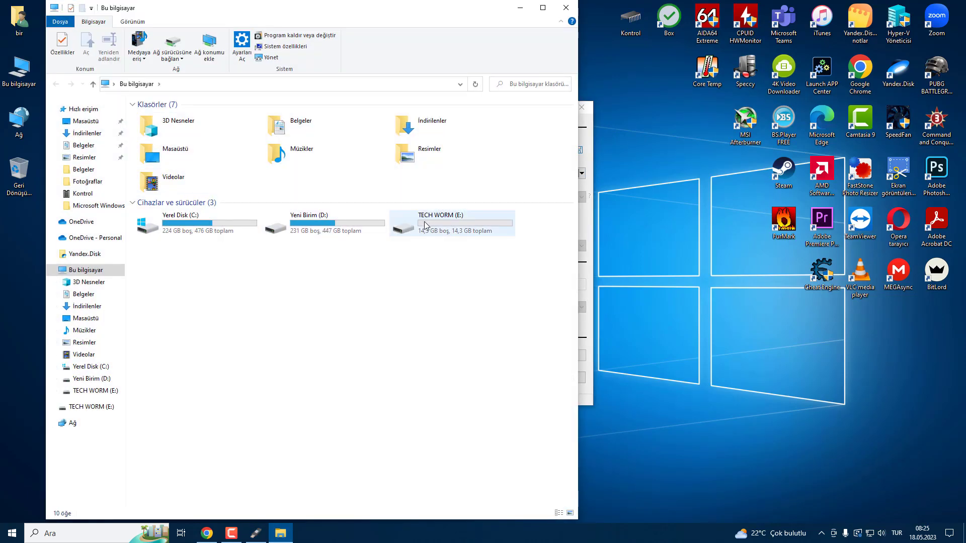
{"action": "left_click", "coordinate": [566, 8]}
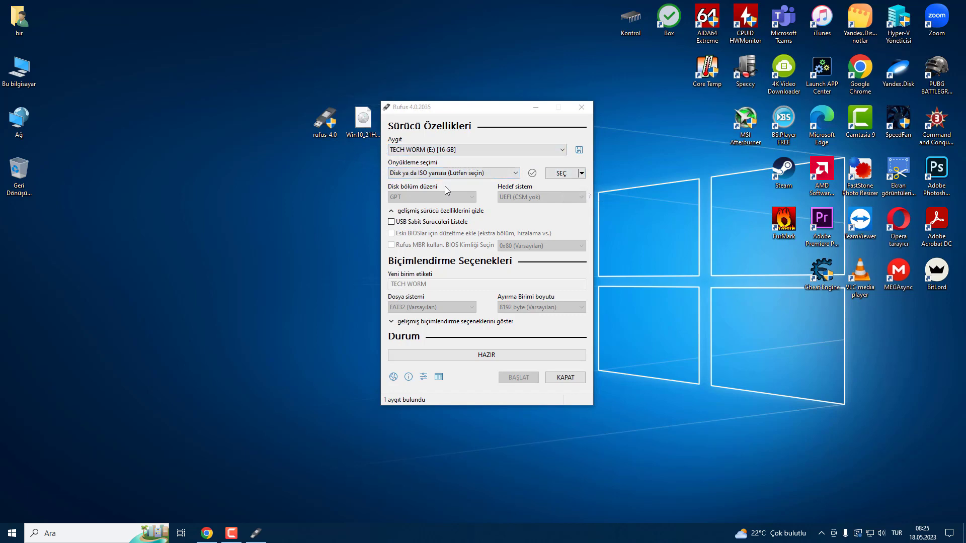
Load the Win10_21H2_Turkish_x64 ISO from the desktop as the Rufus boot selection
{"action": "left_click", "coordinate": [562, 175]}
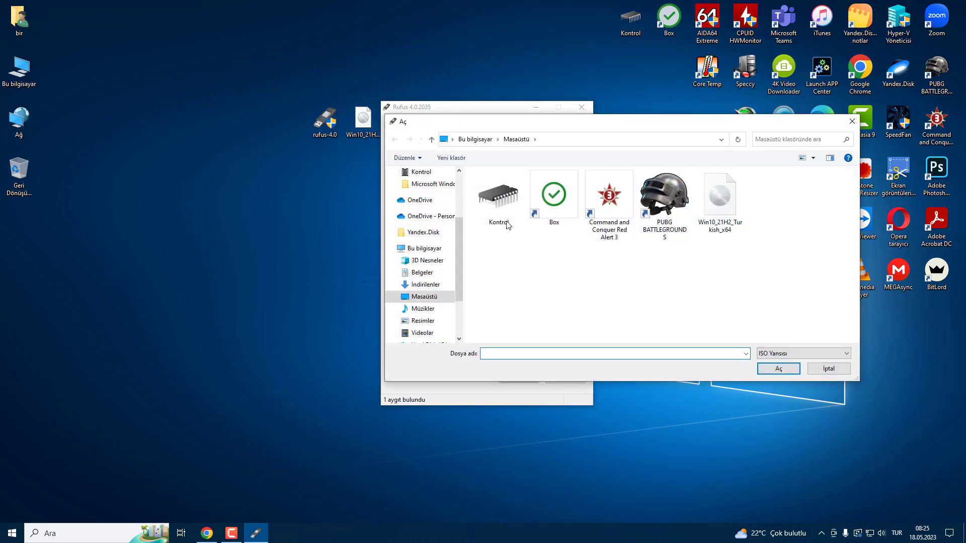
{"action": "scroll", "coordinate": [428, 199], "scroll_direction": "up", "scroll_amount": 3}
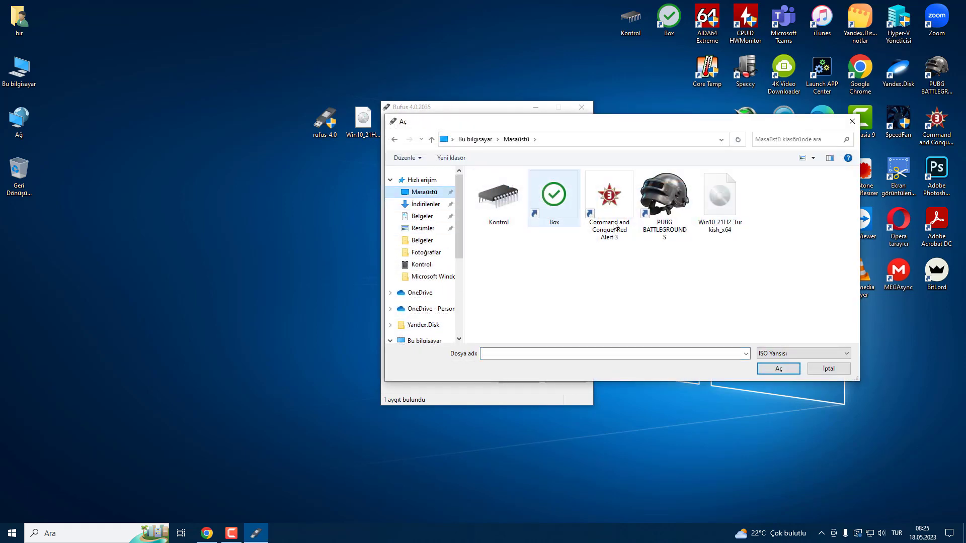
{"action": "double_click", "coordinate": [722, 206]}
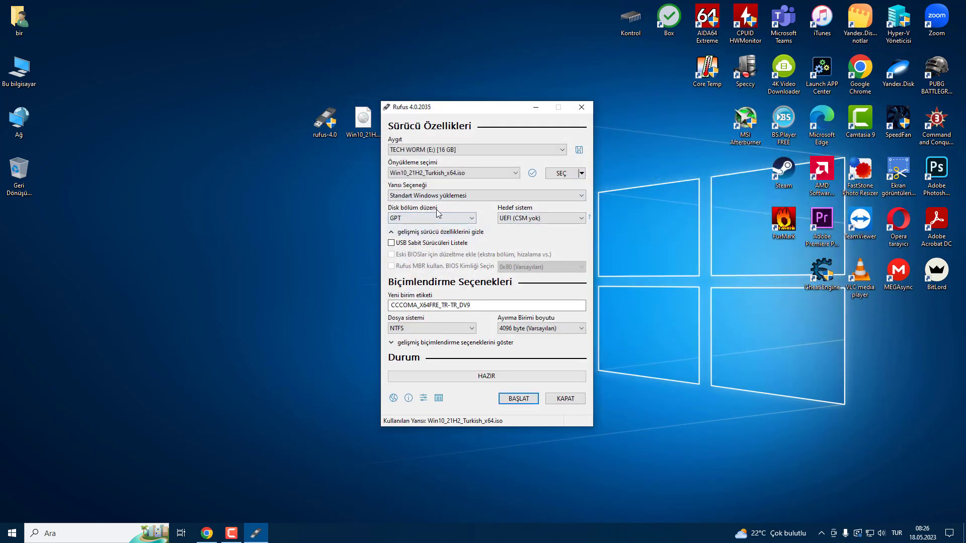
Try the MBR partition scheme for the USB drive, switch back to GPT, and review the available scheme options
{"action": "left_click", "coordinate": [433, 218]}
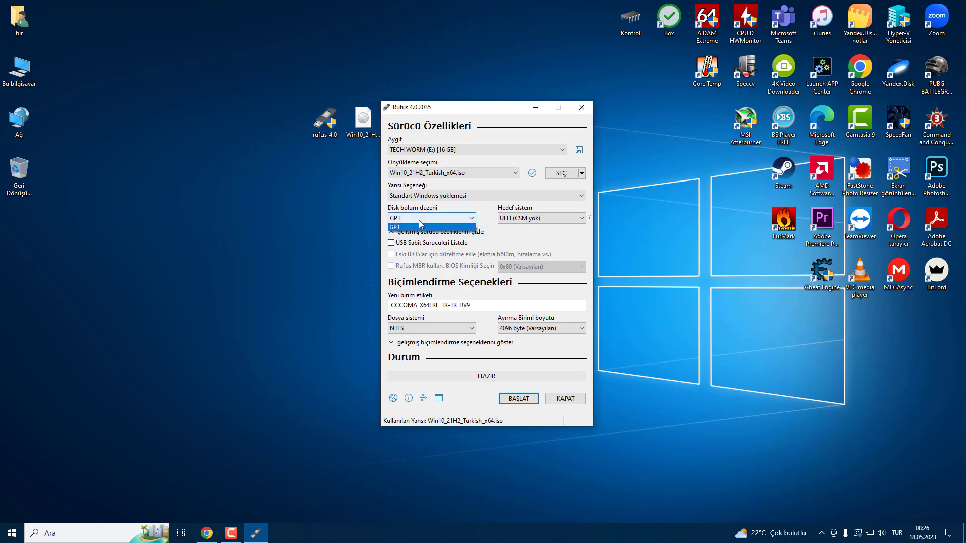
{"action": "left_click", "coordinate": [419, 229]}
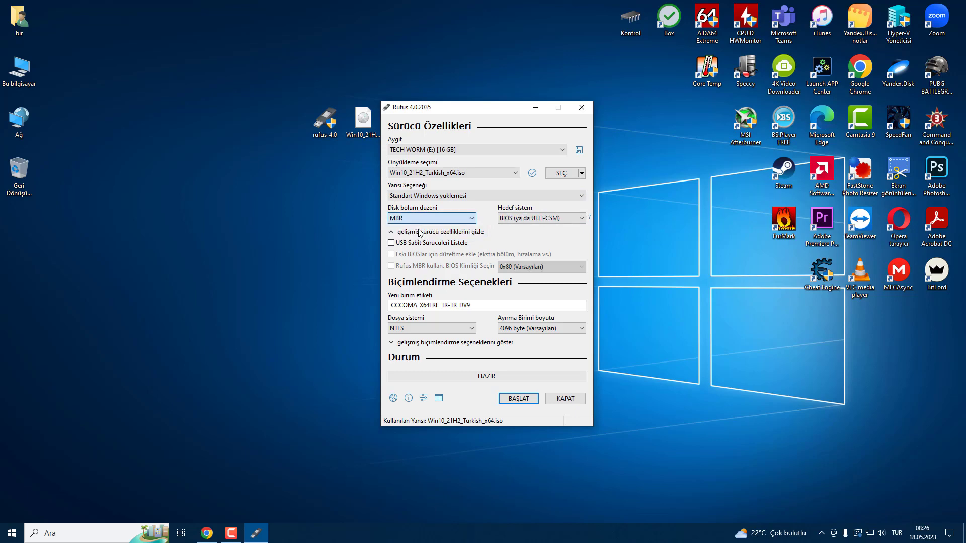
{"action": "left_click", "coordinate": [420, 218]}
{"action": "left_click", "coordinate": [423, 236]}
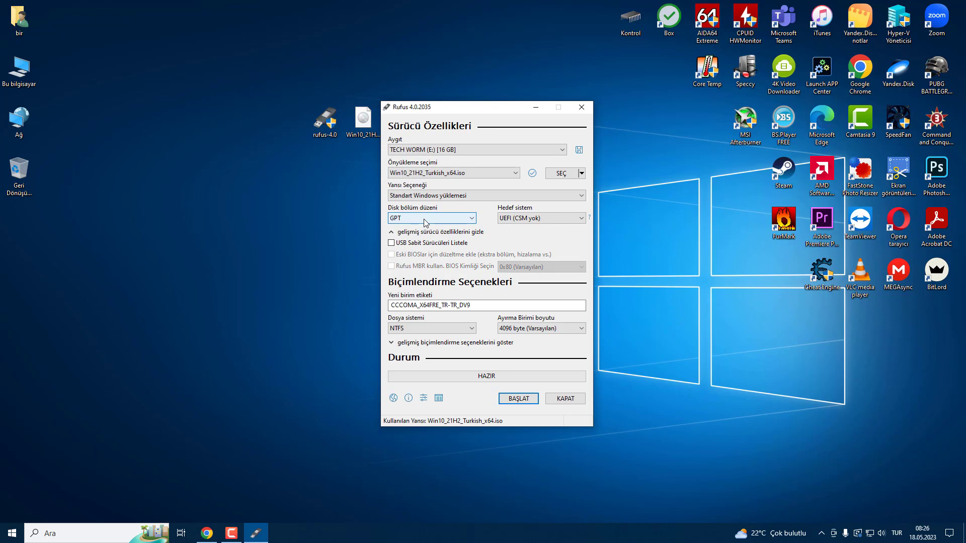
{"action": "left_click", "coordinate": [425, 222]}
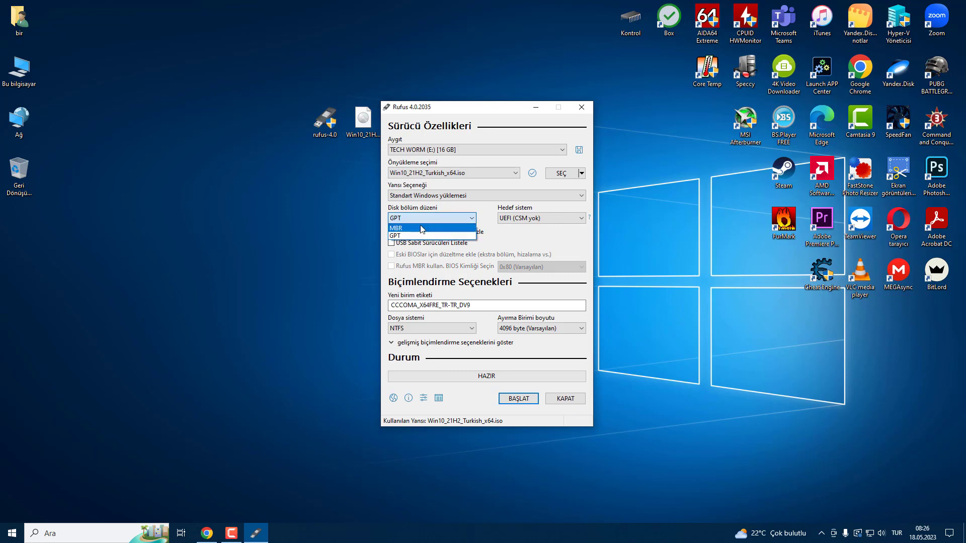
{"action": "left_click", "coordinate": [301, 258]}
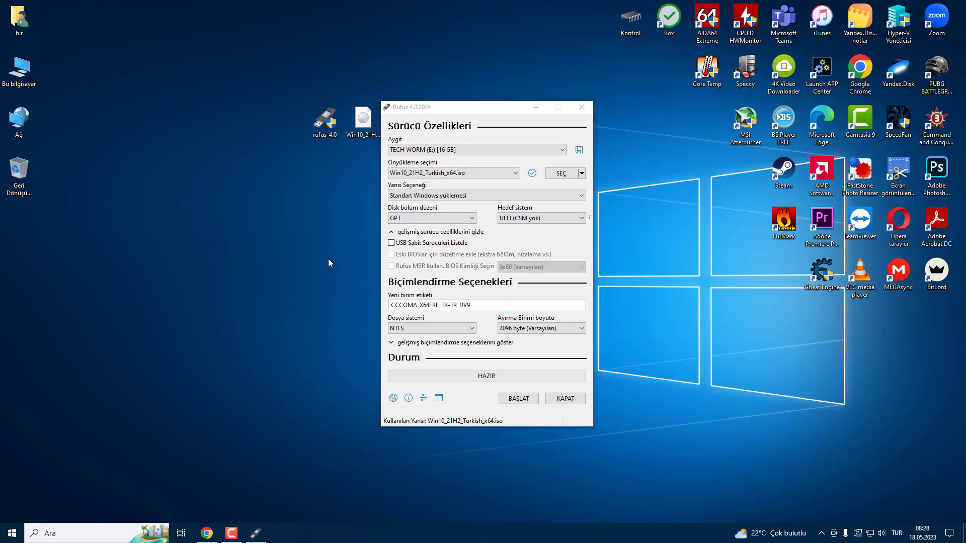
{"action": "left_click", "coordinate": [418, 219]}
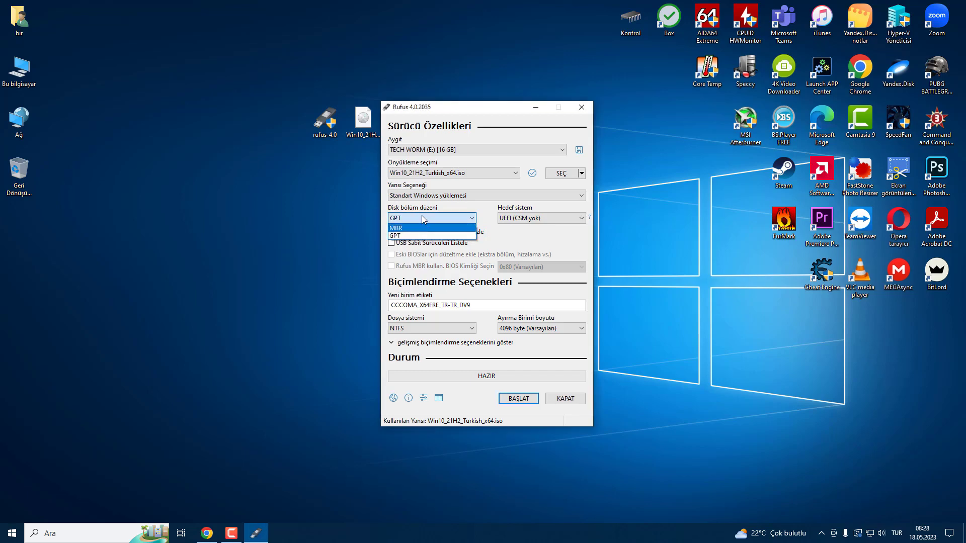
{"action": "left_click", "coordinate": [422, 219]}
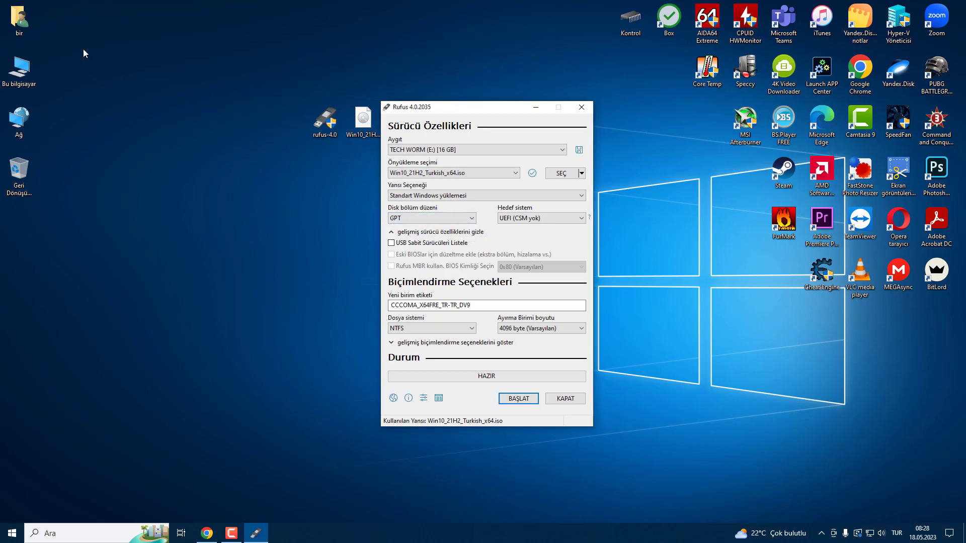
Open Computer Management from This PC and display the computer's drives in Disk Management
{"action": "double_click", "coordinate": [20, 69]}
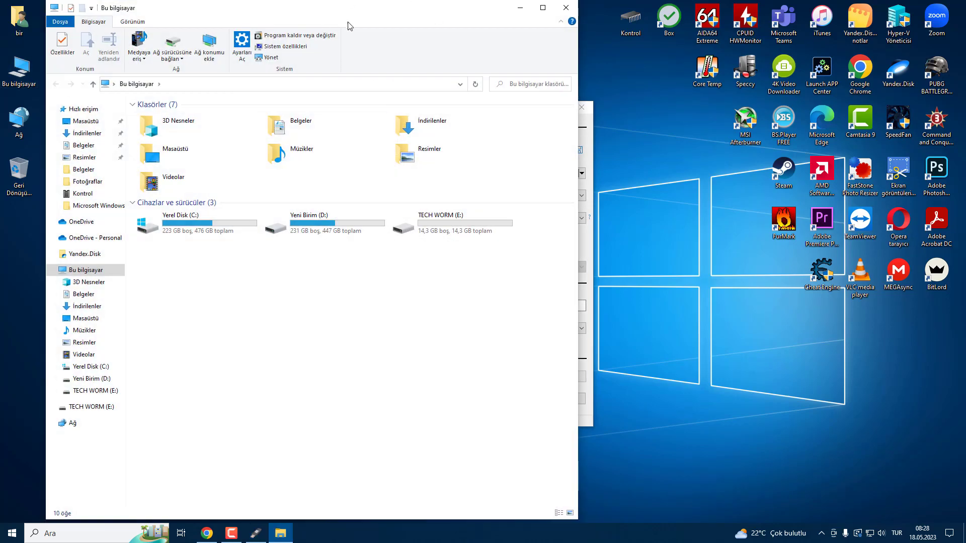
{"action": "double_click", "coordinate": [356, 12]}
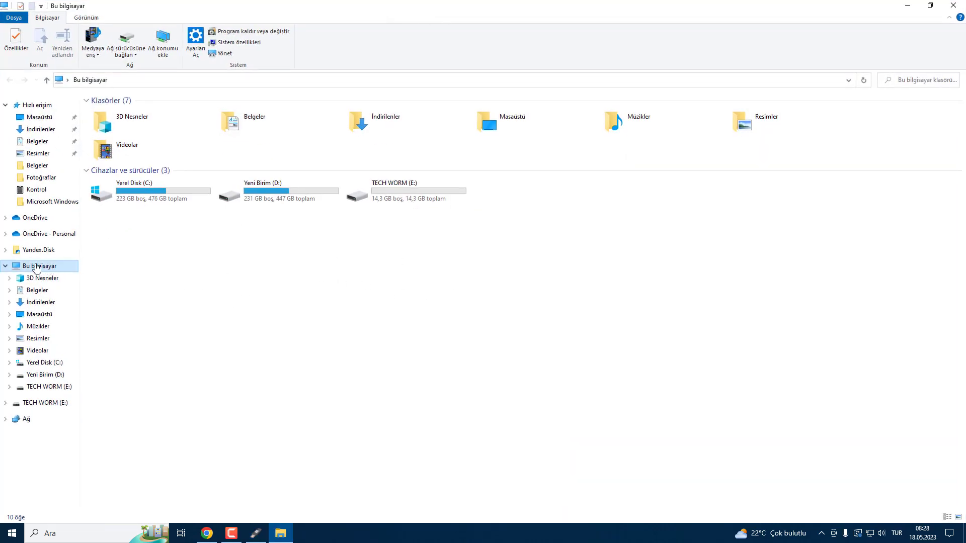
{"action": "right_click", "coordinate": [39, 266]}
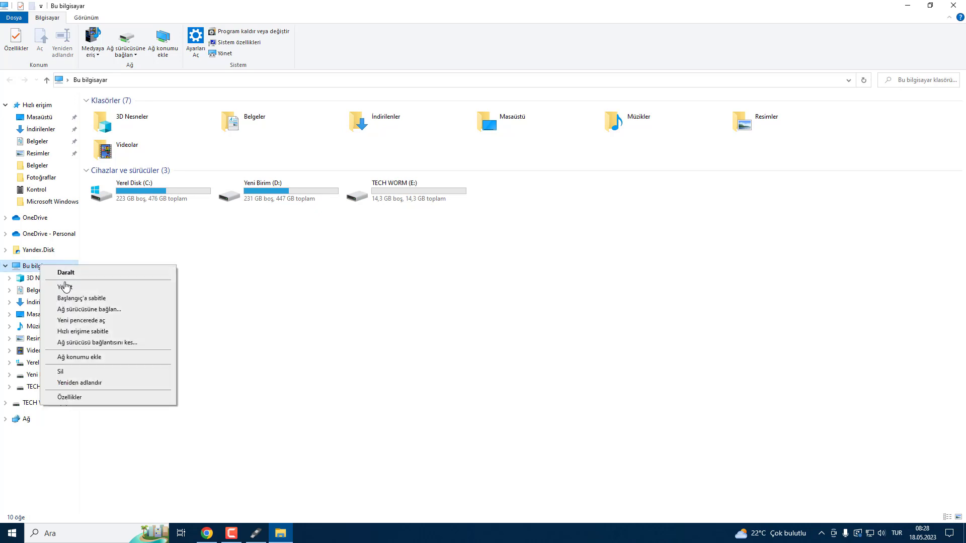
{"action": "left_click", "coordinate": [64, 287]}
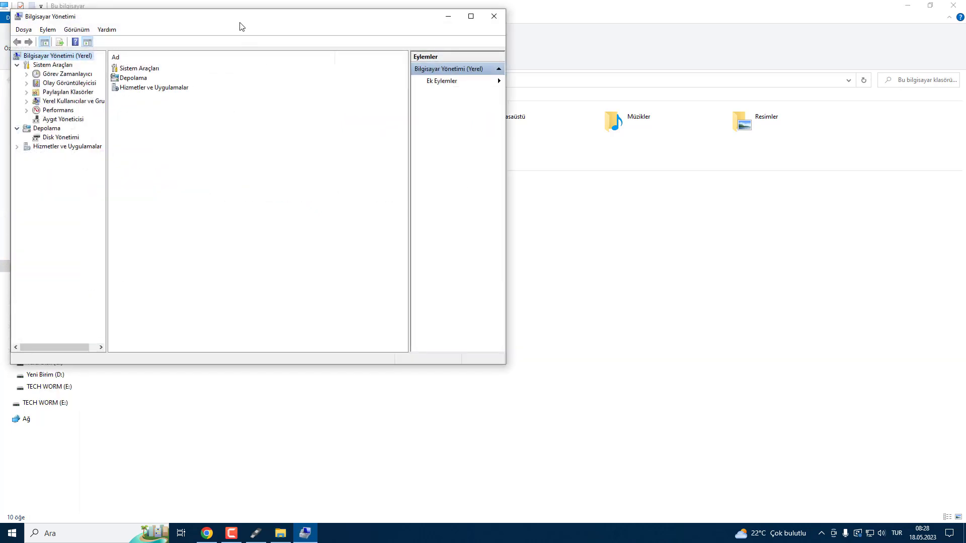
{"action": "left_click_drag", "start_coordinate": [240, 26], "coordinate": [603, 96]}
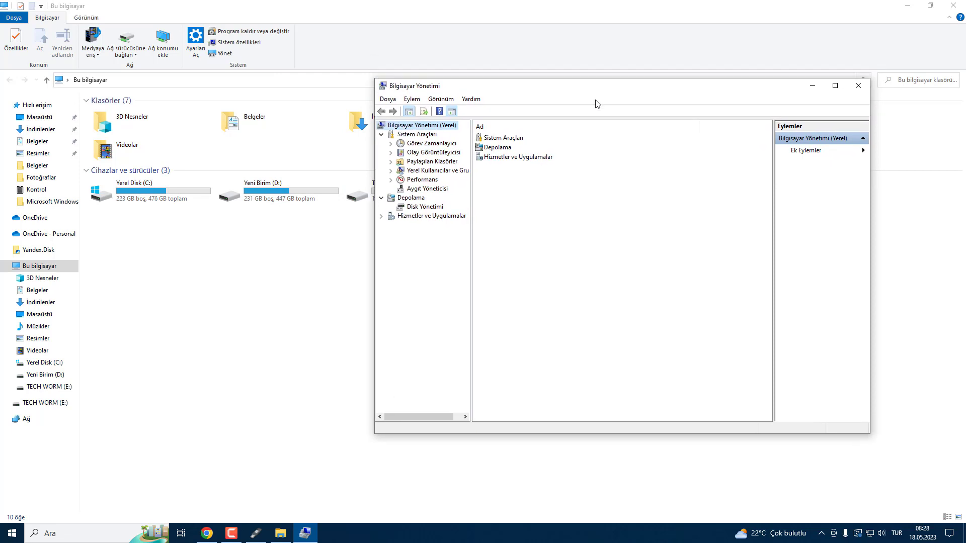
{"action": "left_click", "coordinate": [435, 207]}
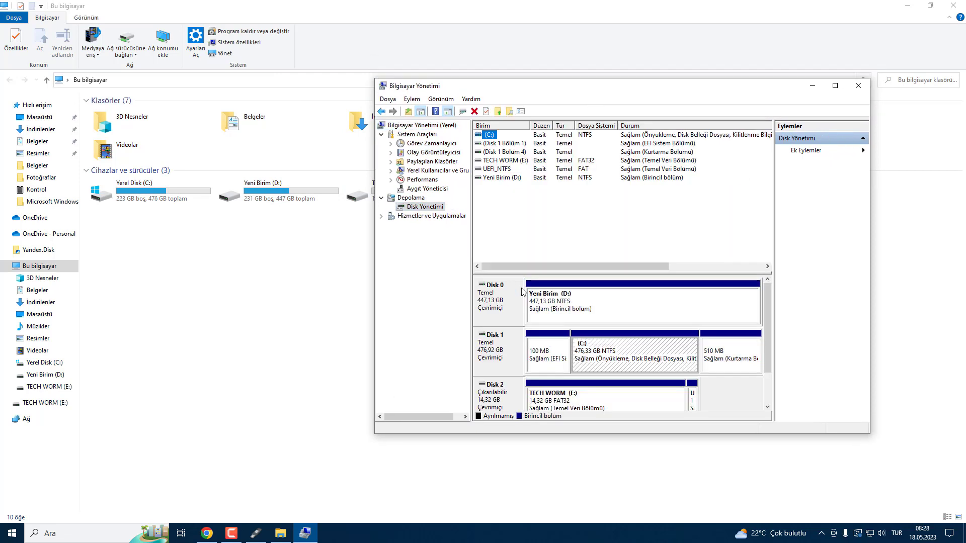
Inspect Disk 1 in Disk Management and check the contents of Yerel Disk (C:), returning to Computer Management
{"action": "left_click", "coordinate": [498, 349]}
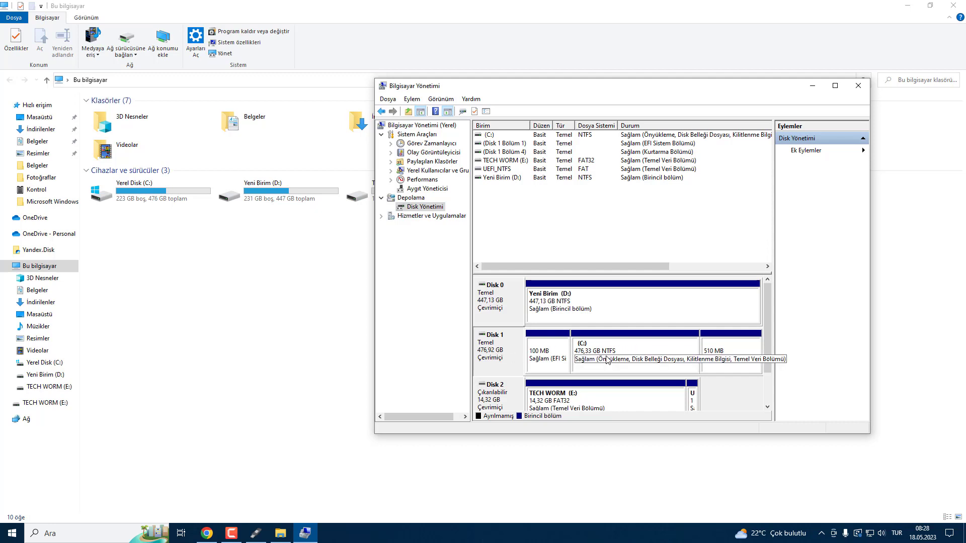
{"action": "right_click", "coordinate": [499, 348]}
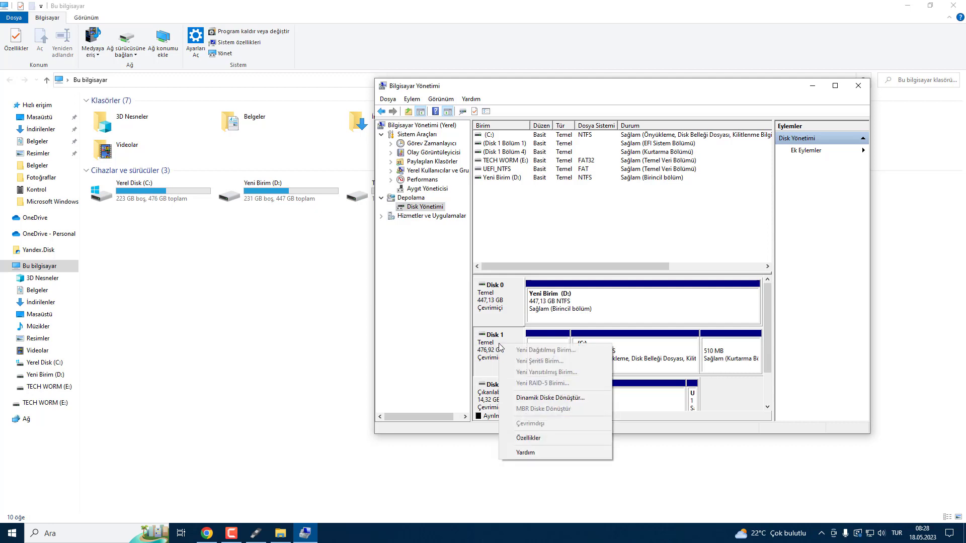
{"action": "left_click", "coordinate": [476, 347]}
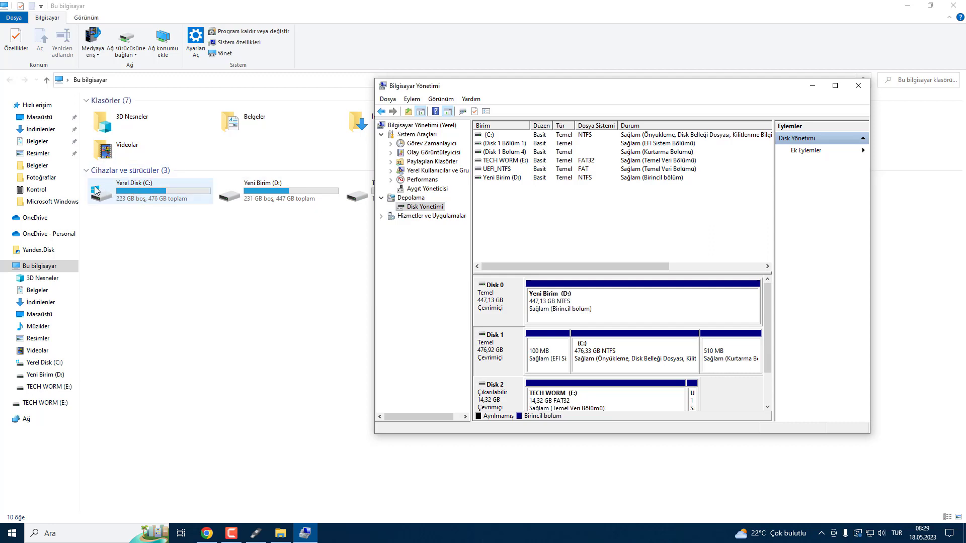
{"action": "double_click", "coordinate": [147, 192]}
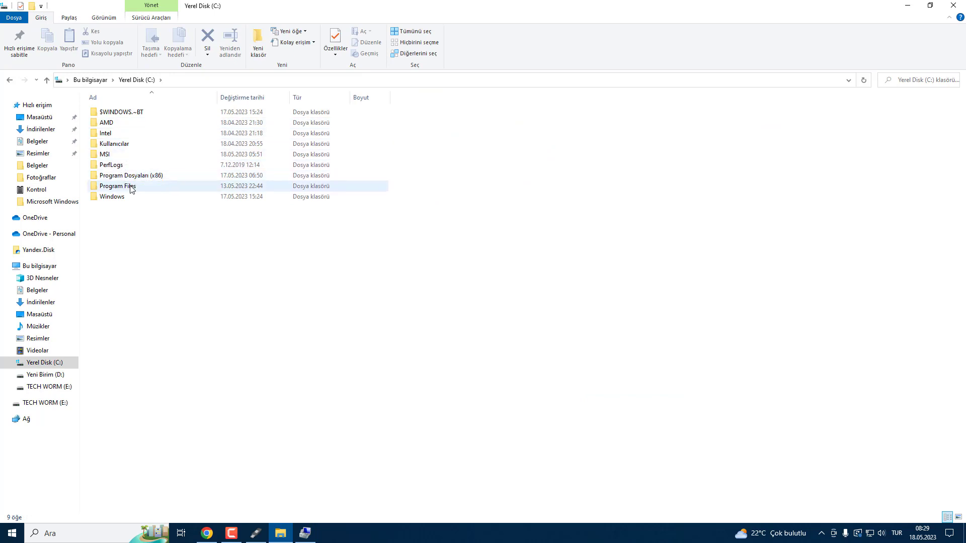
{"action": "left_click", "coordinate": [10, 81]}
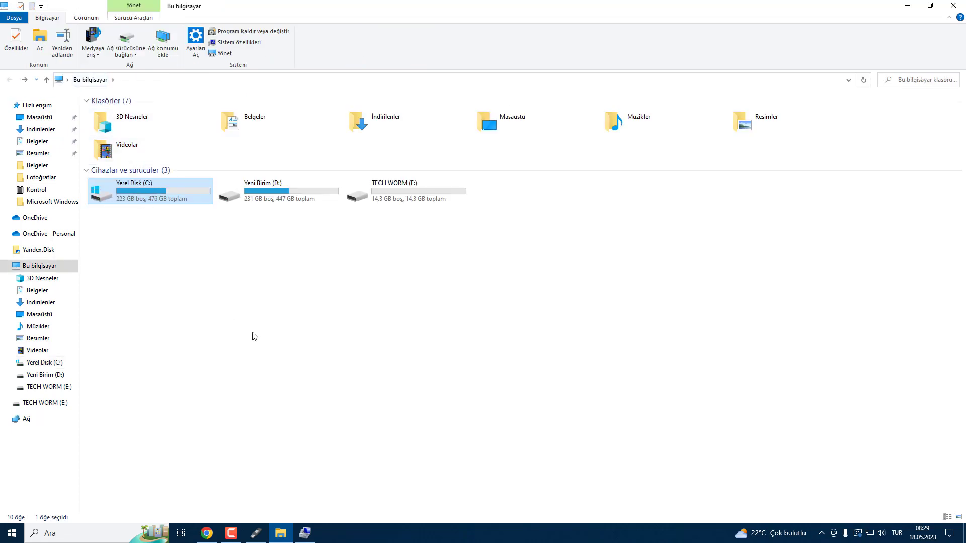
{"action": "left_click", "coordinate": [305, 534]}
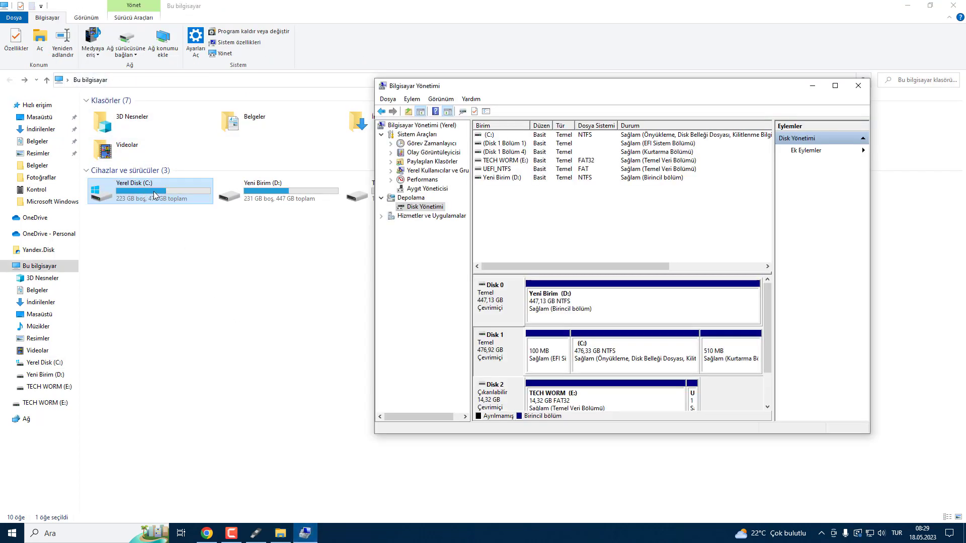
Check the partition style of Disk 1 in its volume properties, and close Computer Management and This PC
{"action": "left_click", "coordinate": [593, 350]}
{"action": "left_click", "coordinate": [494, 355]}
{"action": "right_click", "coordinate": [495, 347]}
{"action": "left_click", "coordinate": [536, 440]}
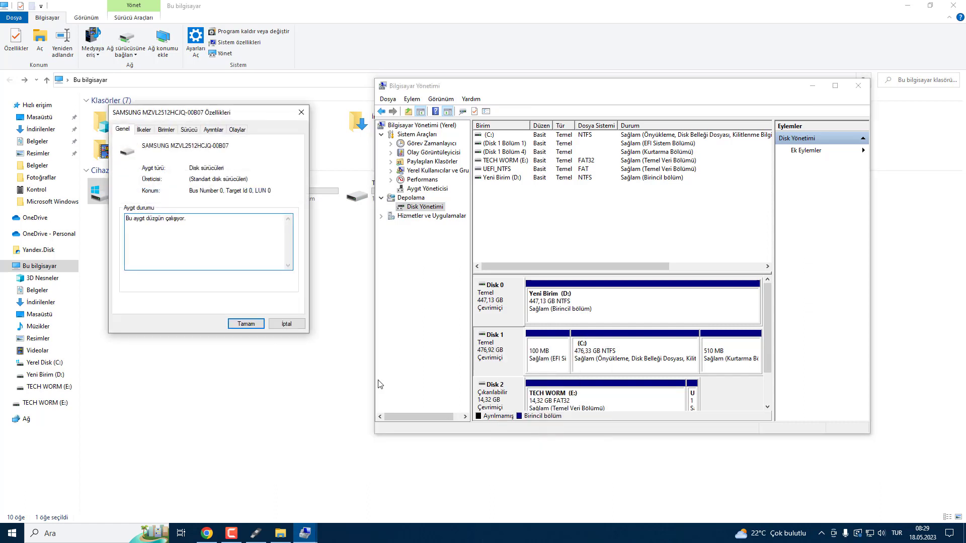
{"action": "left_click", "coordinate": [165, 131]}
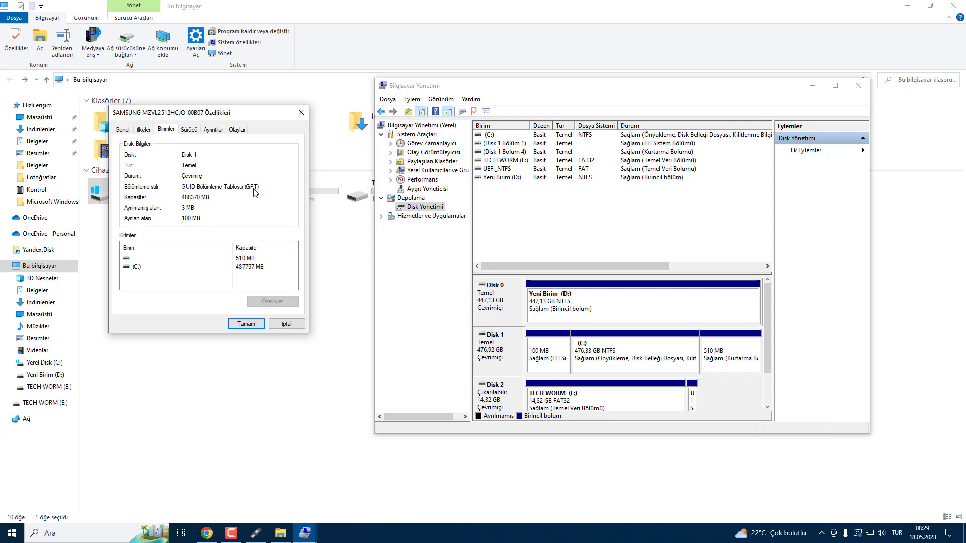
{"action": "left_click", "coordinate": [292, 327]}
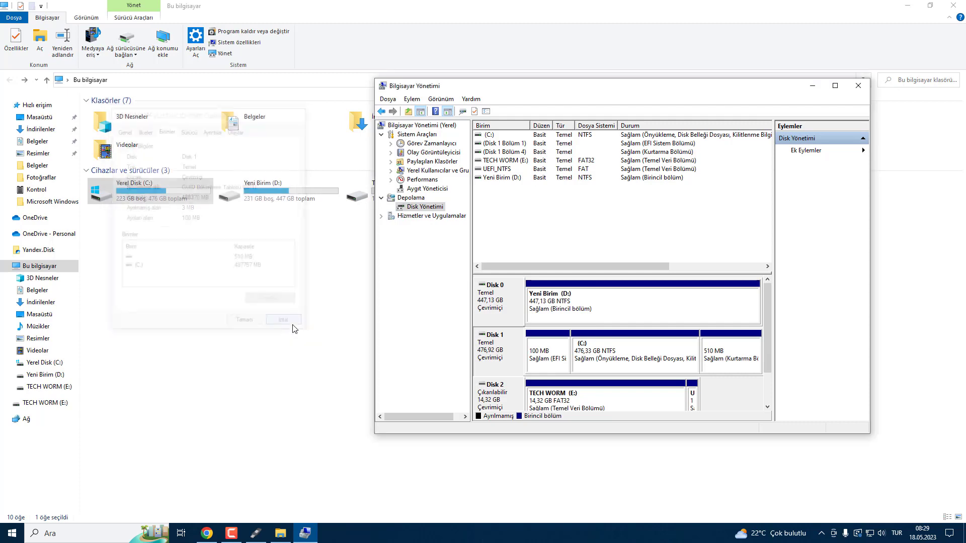
{"action": "left_click", "coordinate": [858, 85]}
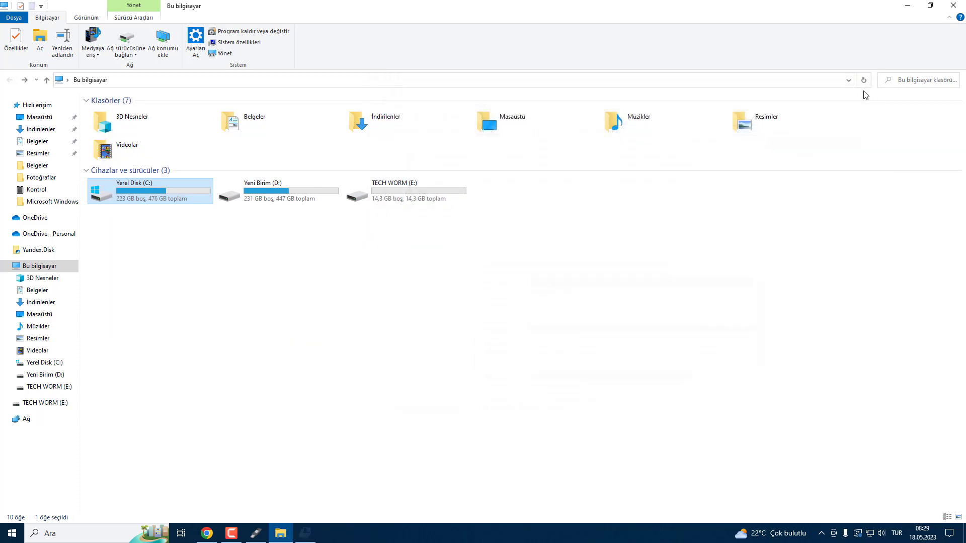
{"action": "left_click", "coordinate": [954, 5]}
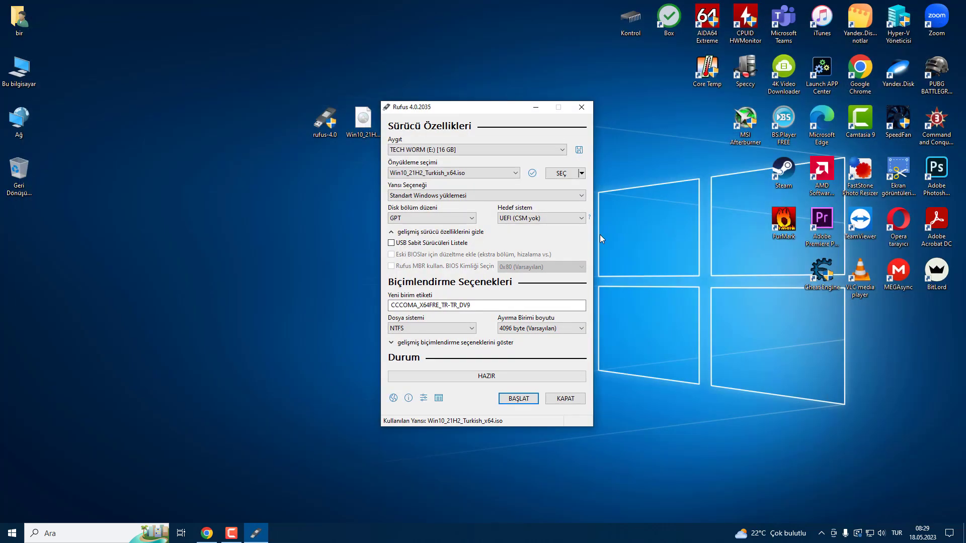
Compare the MBR and GPT partition schemes in Rufus by switching between them, ending on GPT
{"action": "left_click", "coordinate": [431, 220]}
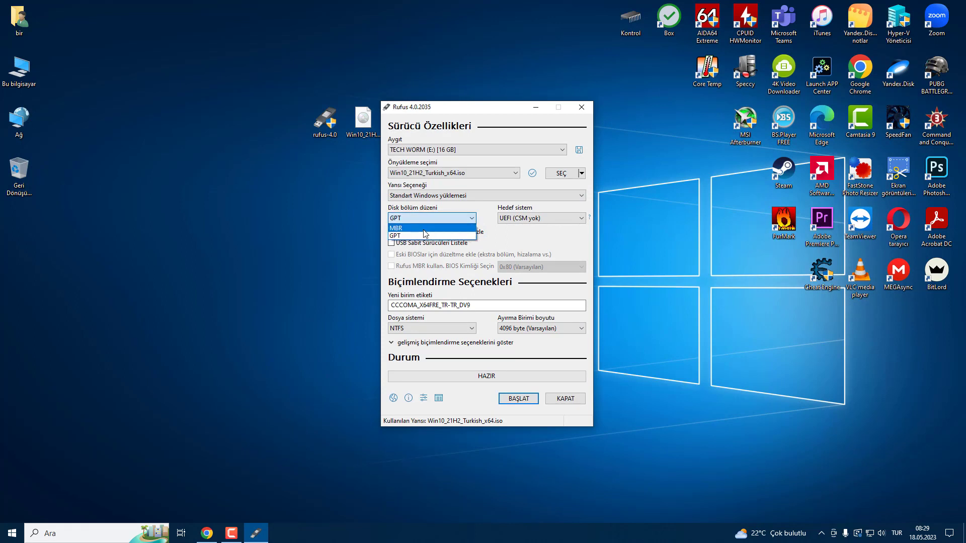
{"action": "left_click", "coordinate": [425, 232]}
{"action": "left_click", "coordinate": [424, 219]}
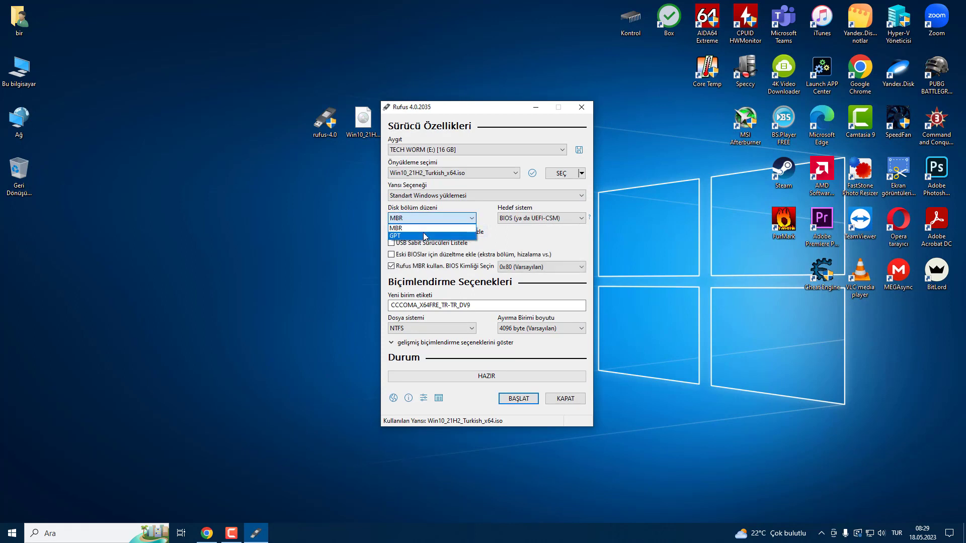
{"action": "left_click", "coordinate": [424, 232]}
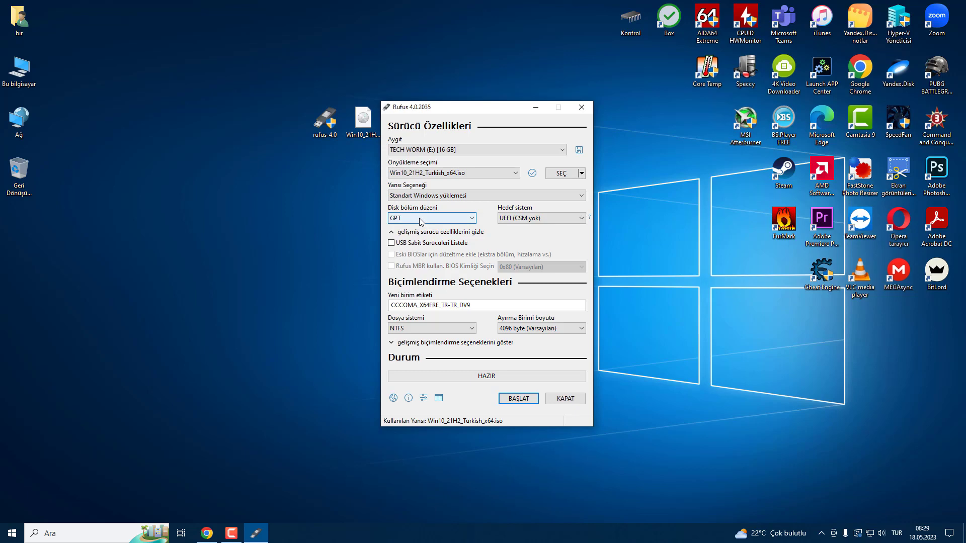
{"action": "left_click", "coordinate": [421, 220]}
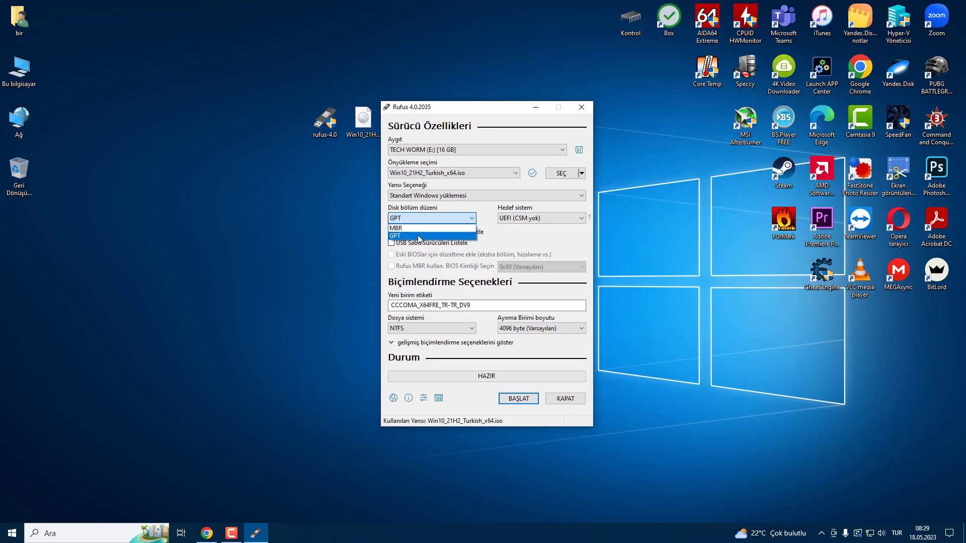
{"action": "left_click", "coordinate": [418, 237]}
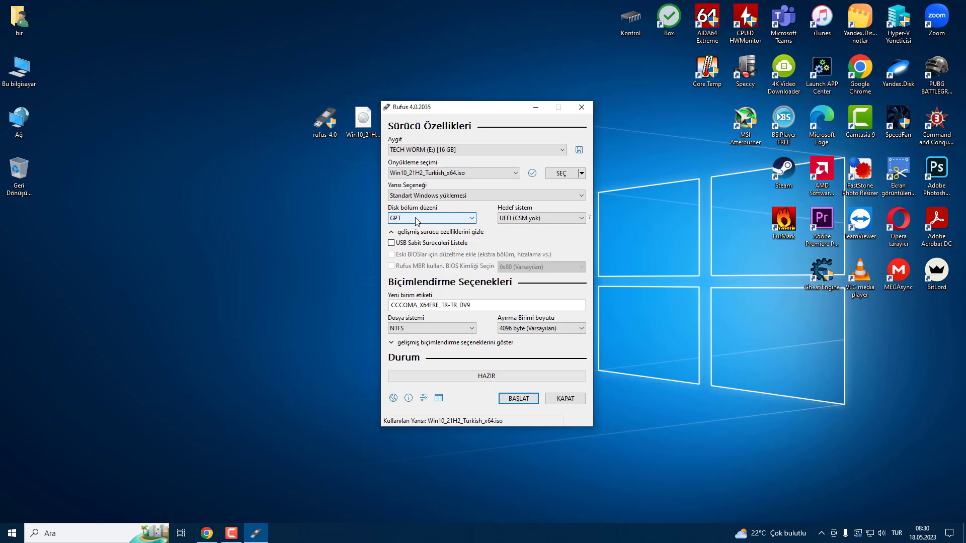
{"action": "left_click", "coordinate": [416, 219]}
{"action": "left_click", "coordinate": [416, 228]}
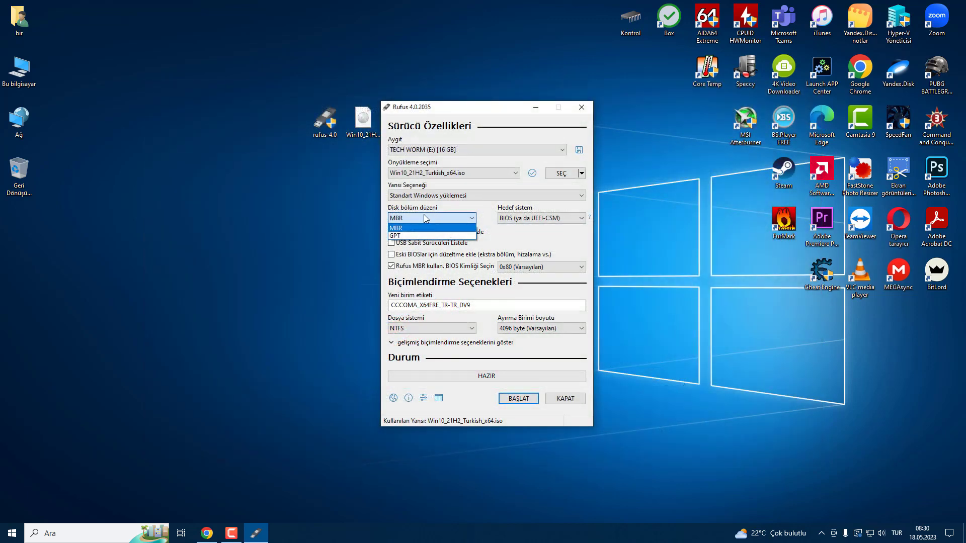
{"action": "left_click", "coordinate": [395, 236]}
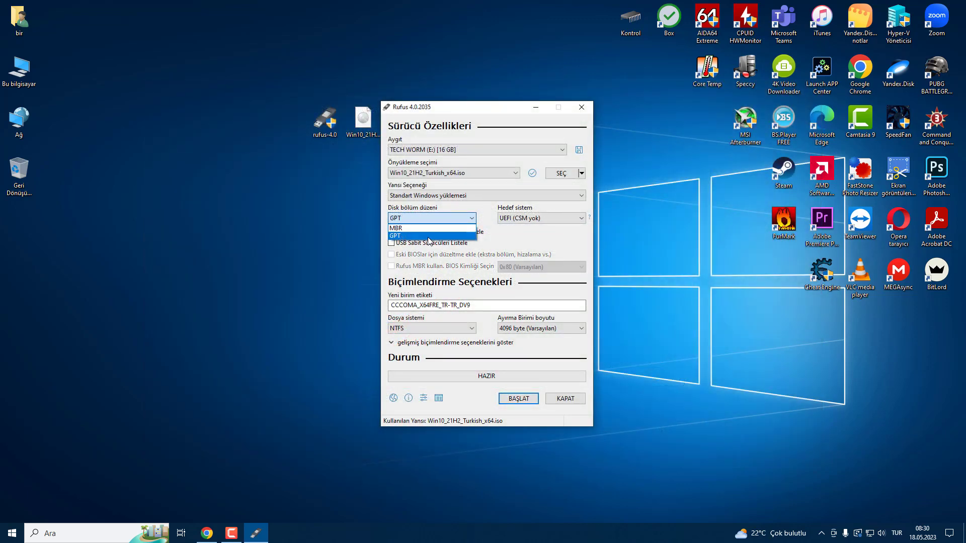
{"action": "left_click", "coordinate": [427, 236]}
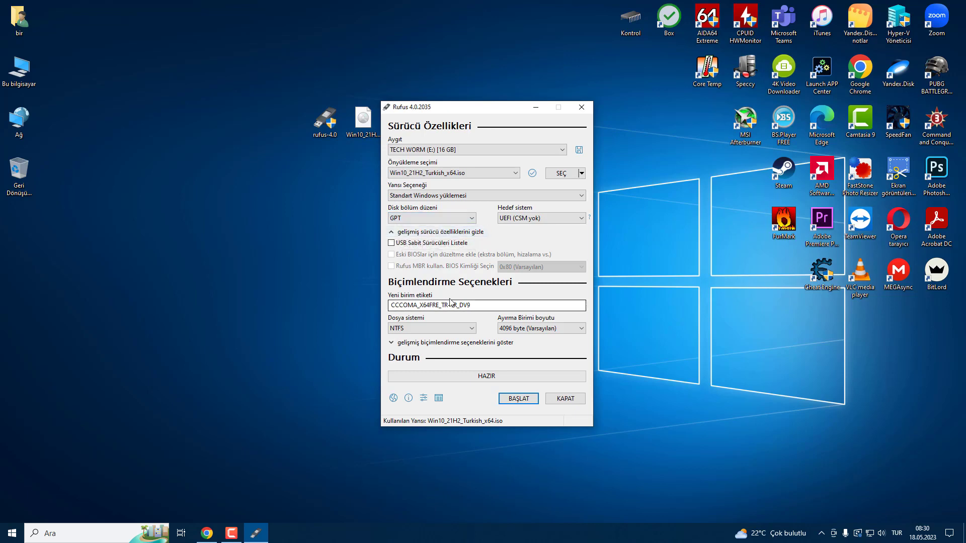
Write the Windows ISO to TECH WORM (E:) without setup customizations, accepting the data erasure, and close Rufus when finished
{"action": "left_click", "coordinate": [526, 401]}
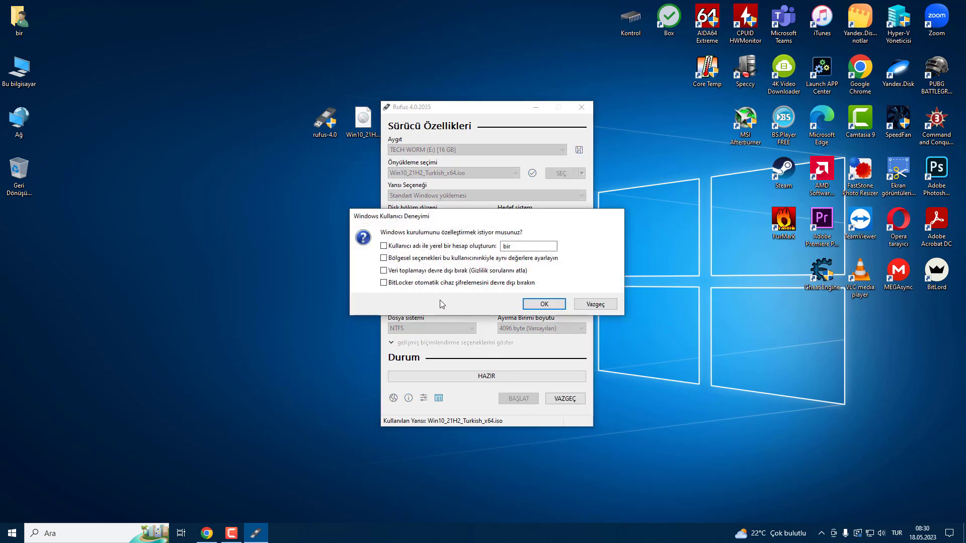
{"action": "left_click", "coordinate": [545, 304]}
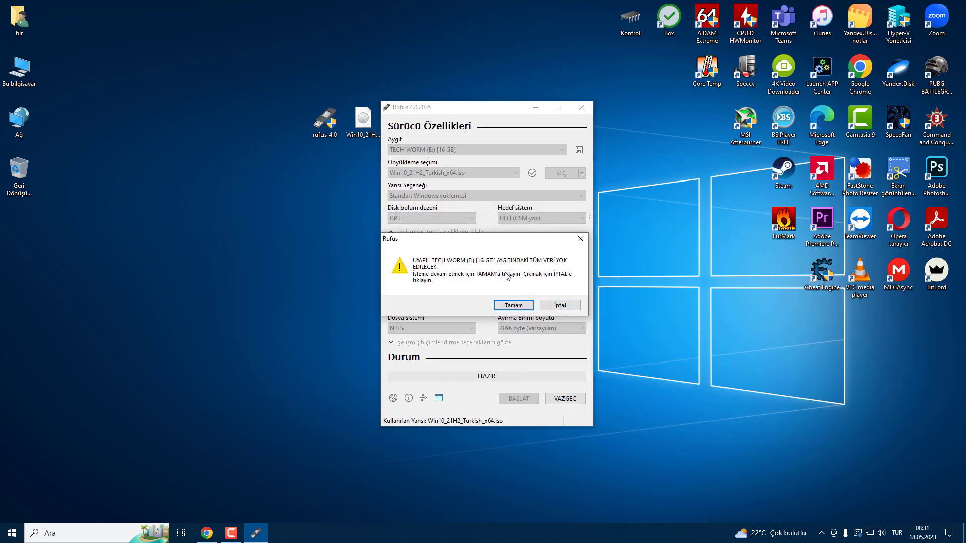
{"action": "left_click", "coordinate": [514, 305]}
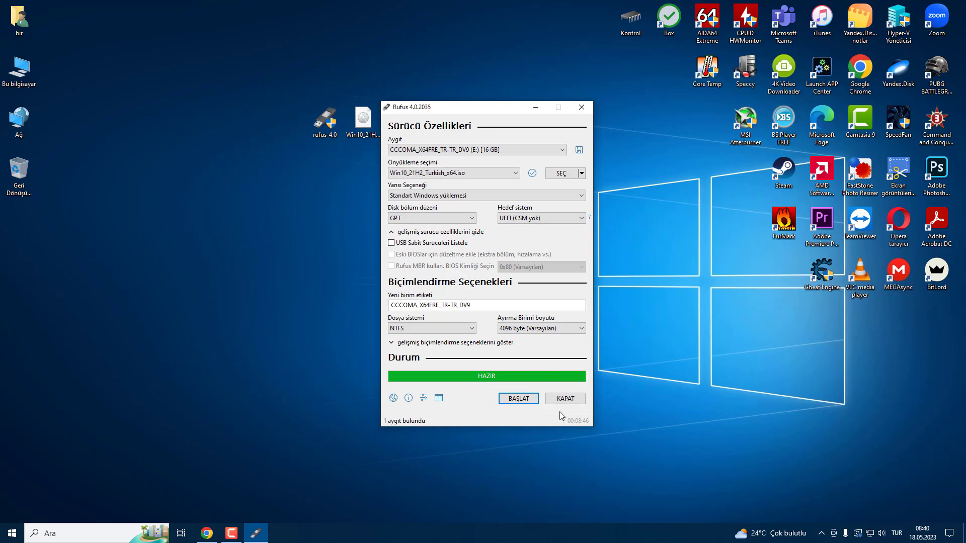
{"action": "left_click", "coordinate": [564, 399]}
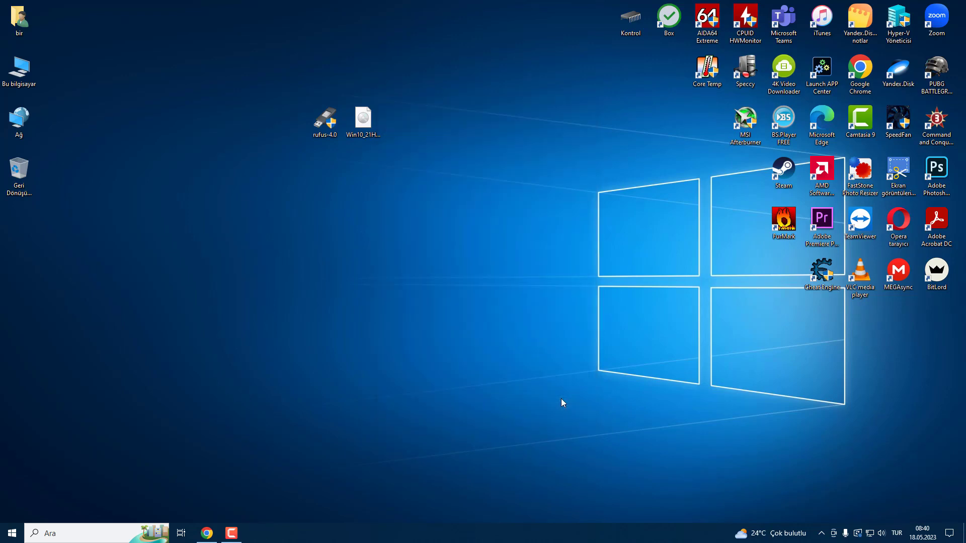